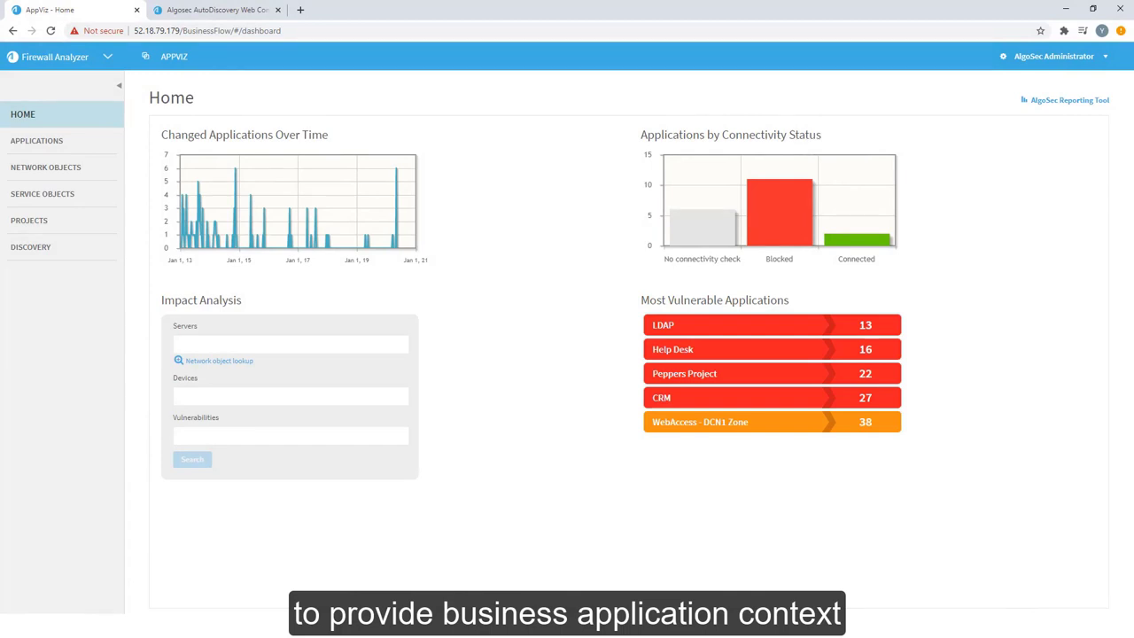
Step: Switch to the AutoDiscovery web console showing the All-to-All Network Topology map
{"action": "left_click", "coordinate": [69, 257]}
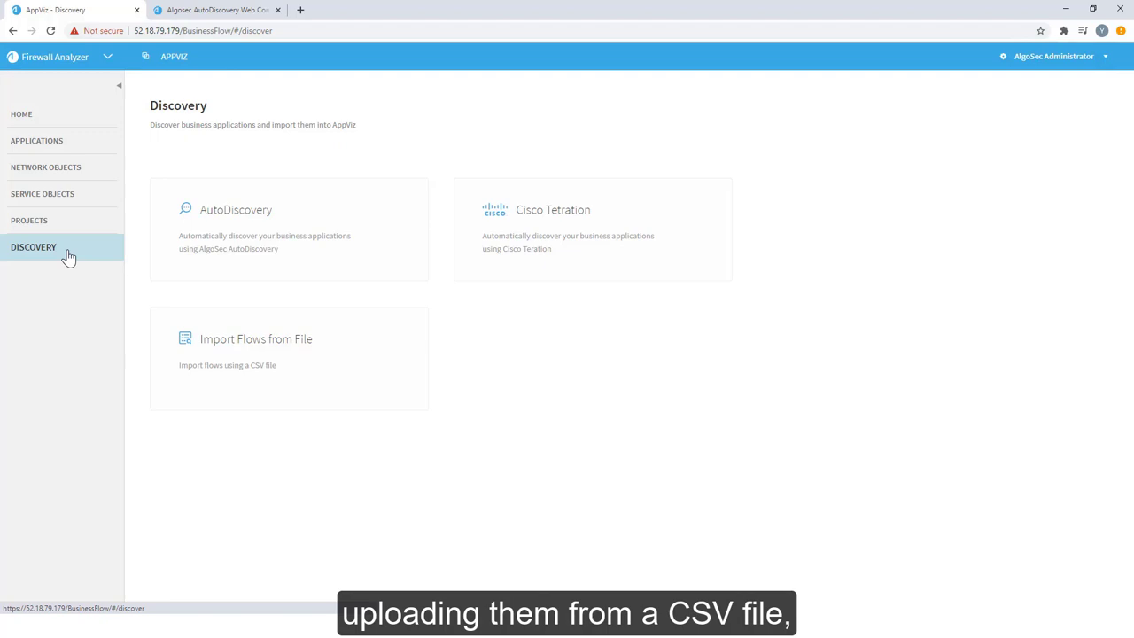
{"action": "left_click", "coordinate": [207, 9]}
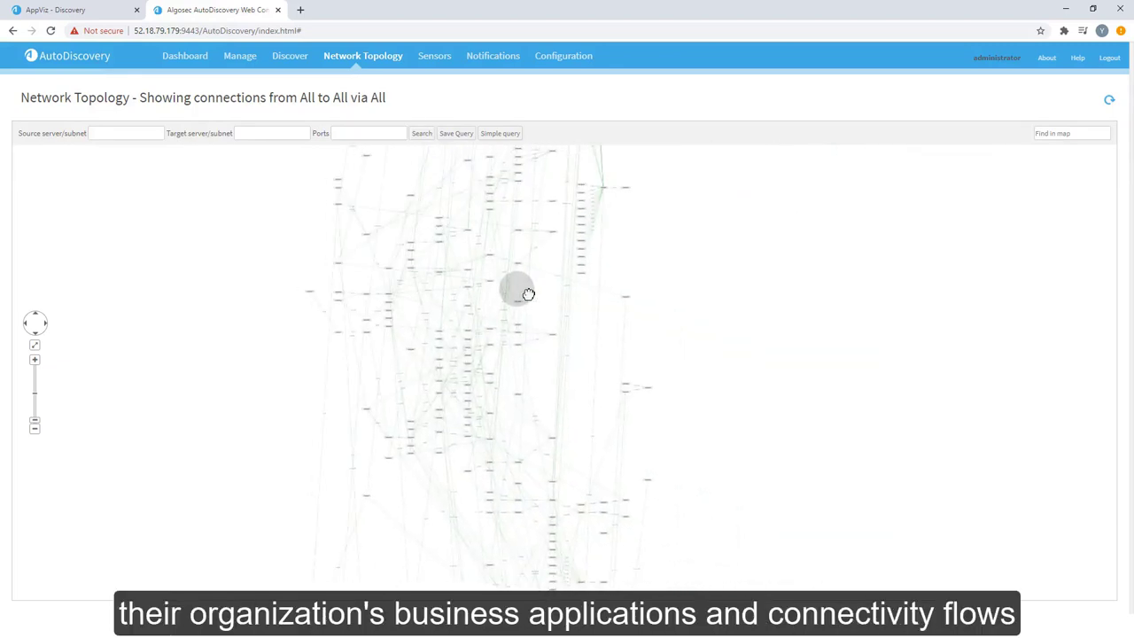
Step: Zoom and pan the topology map until nodes like 192.168.9.22 and 192.168.9.47 are readable
{"action": "scroll", "coordinate": [538, 364], "scroll_direction": "up", "scroll_amount": 3}
{"action": "scroll", "coordinate": [530, 380], "scroll_direction": "up", "scroll_amount": 1}
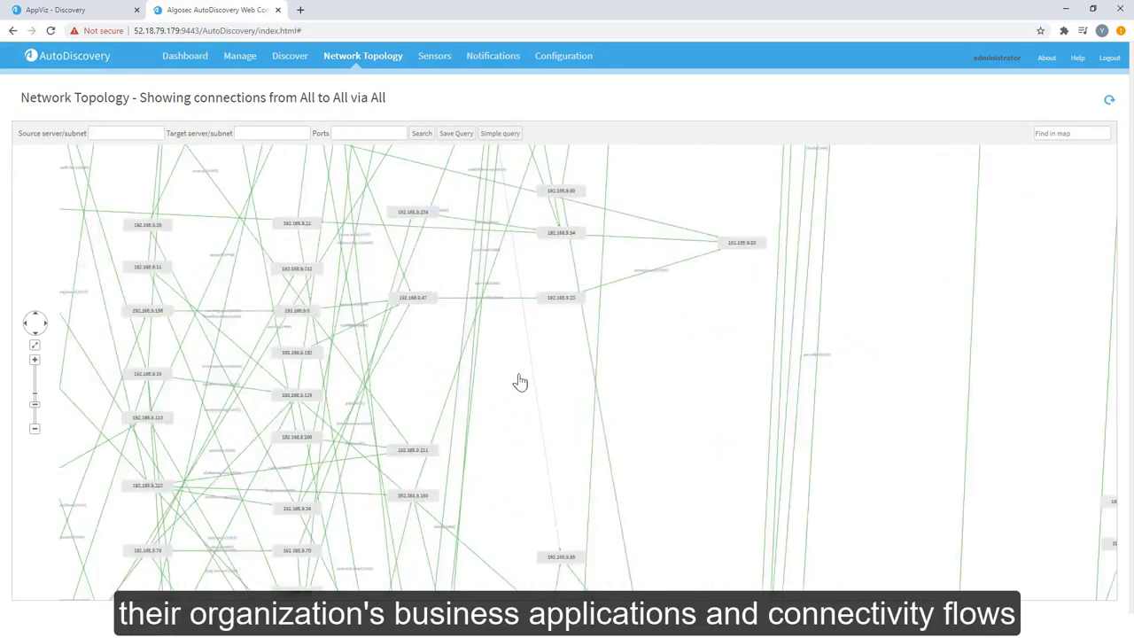
{"action": "left_click_drag", "start_coordinate": [355, 385], "coordinate": [410, 403]}
{"action": "scroll", "coordinate": [411, 403], "scroll_direction": "up", "scroll_amount": 1}
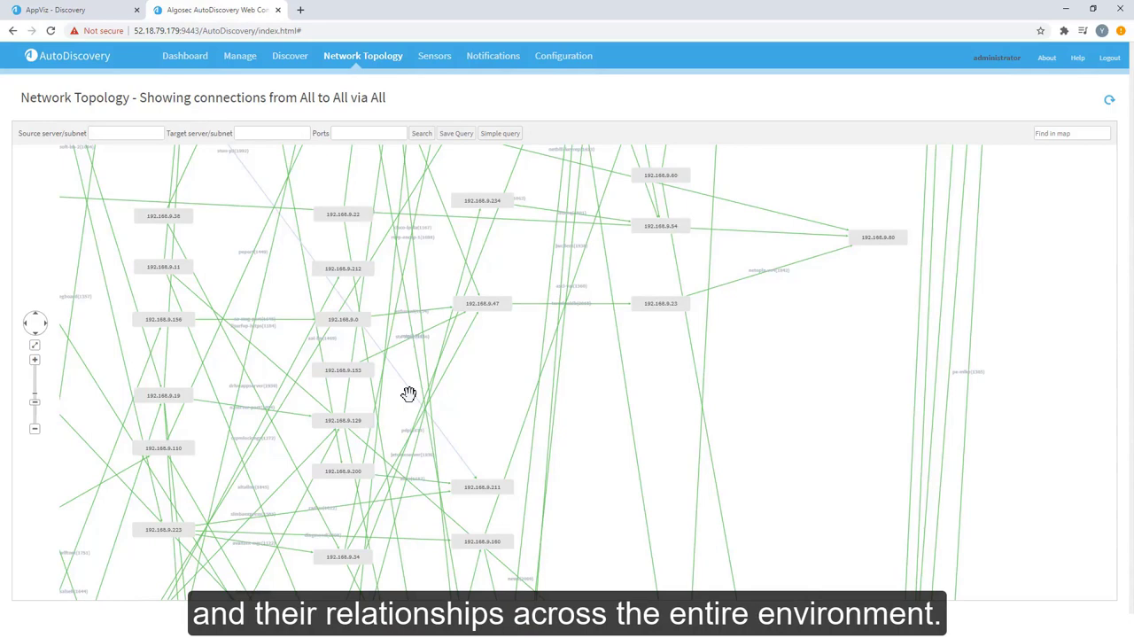
Step: Show the topology for server 192.168.9.153 only, zoomed and centred on its flows
{"action": "left_click", "coordinate": [348, 371]}
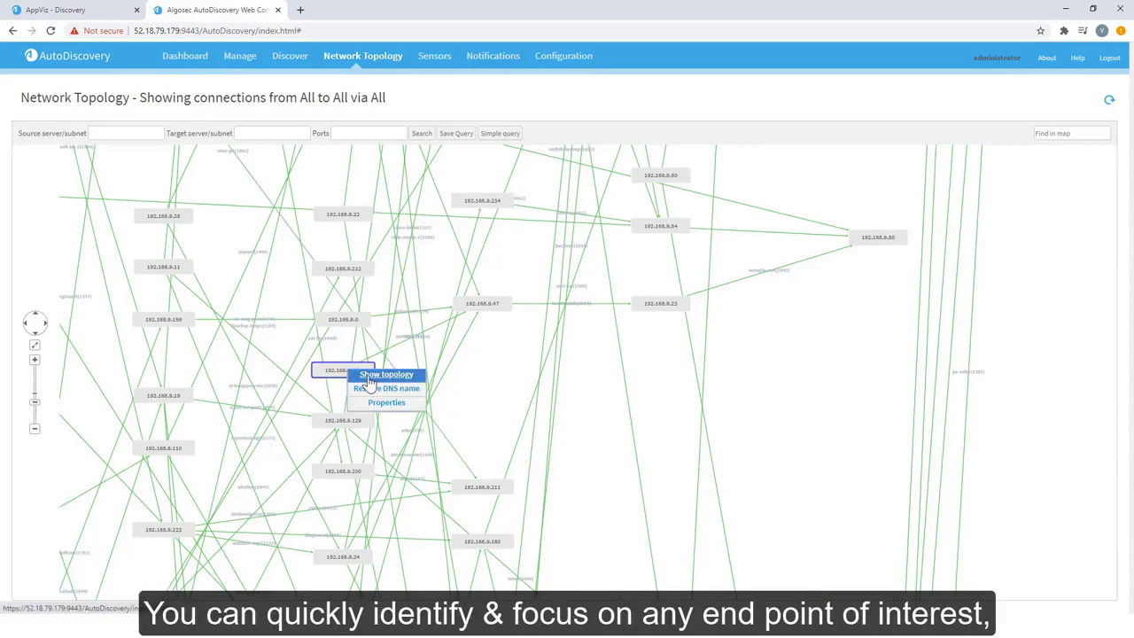
{"action": "left_click", "coordinate": [372, 375]}
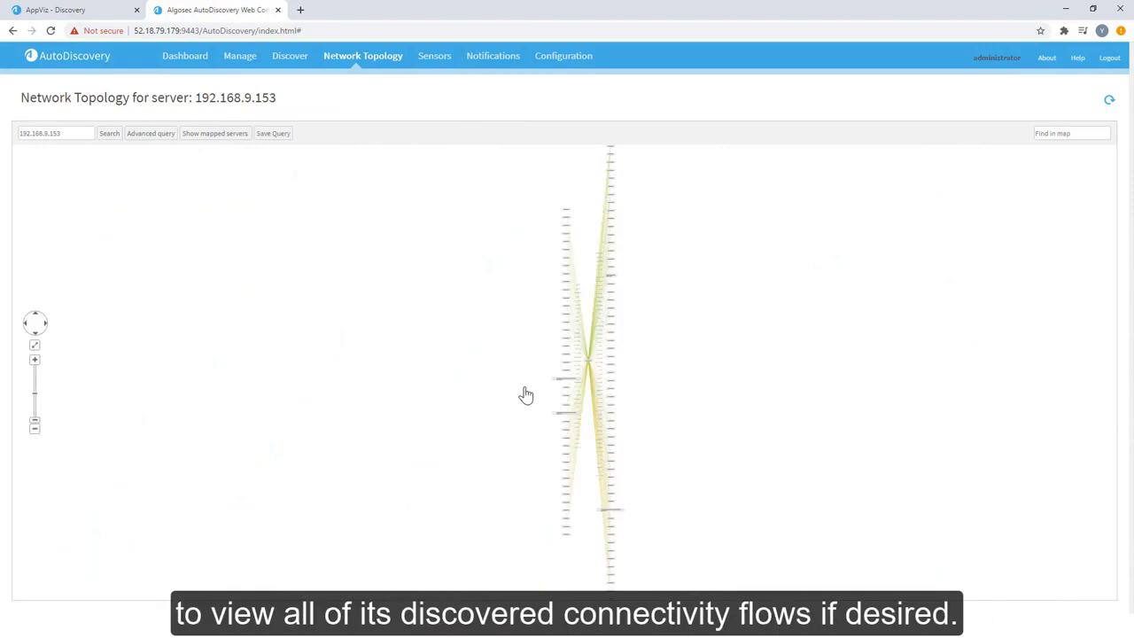
{"action": "scroll", "coordinate": [774, 386], "scroll_direction": "up", "scroll_amount": 3}
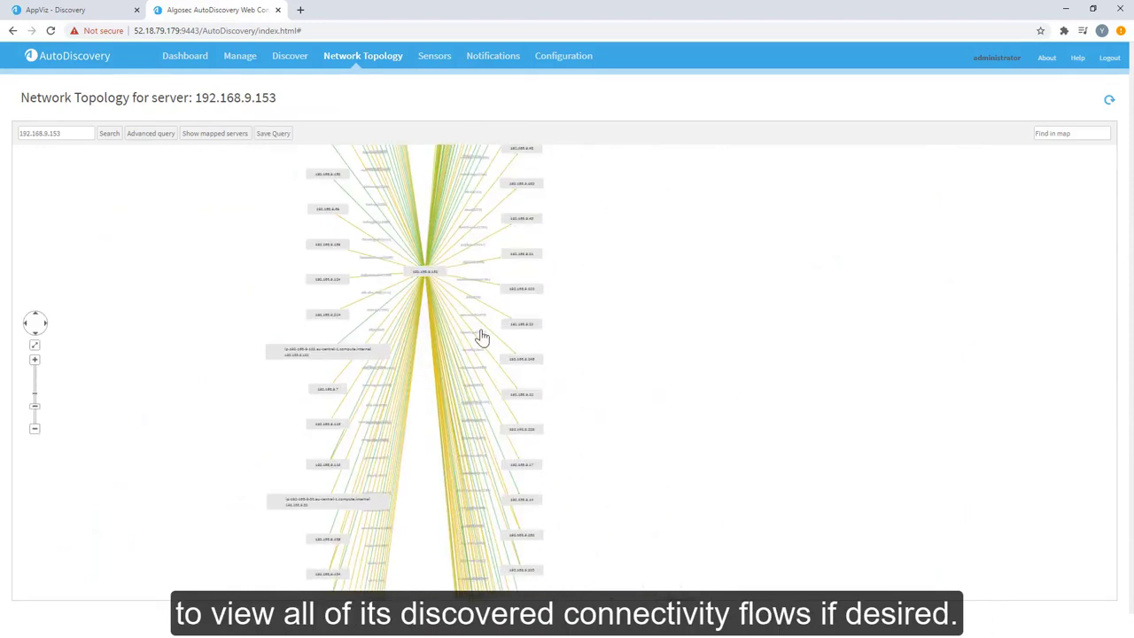
{"action": "left_click_drag", "start_coordinate": [481, 337], "coordinate": [580, 501]}
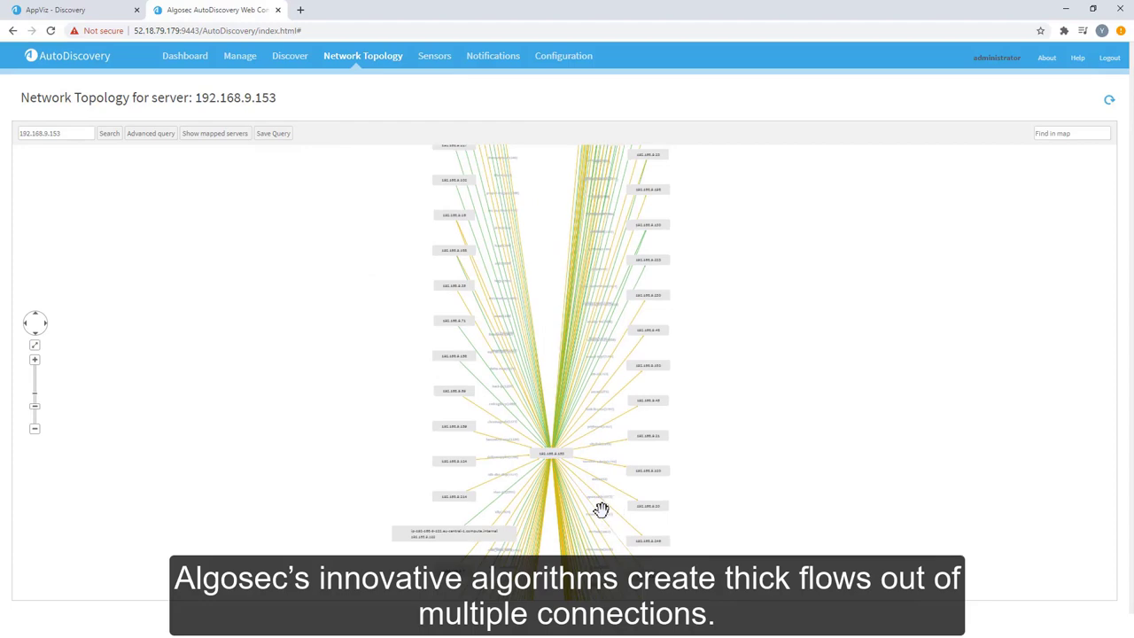
{"action": "scroll", "coordinate": [601, 511], "scroll_direction": "up", "scroll_amount": 5}
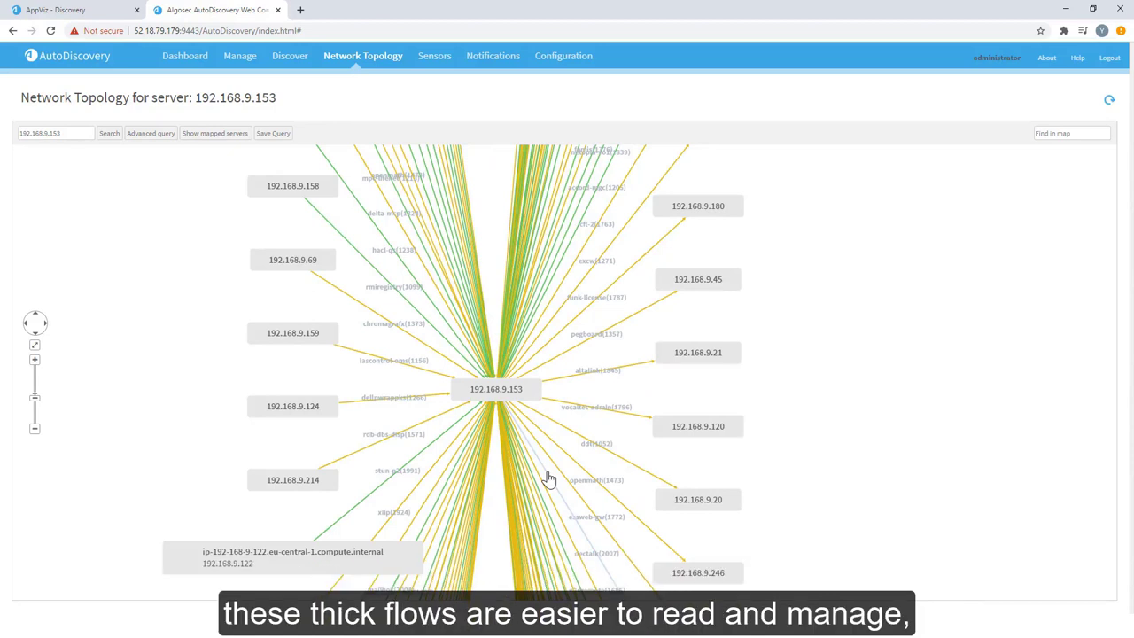
{"action": "left_click", "coordinate": [551, 473]}
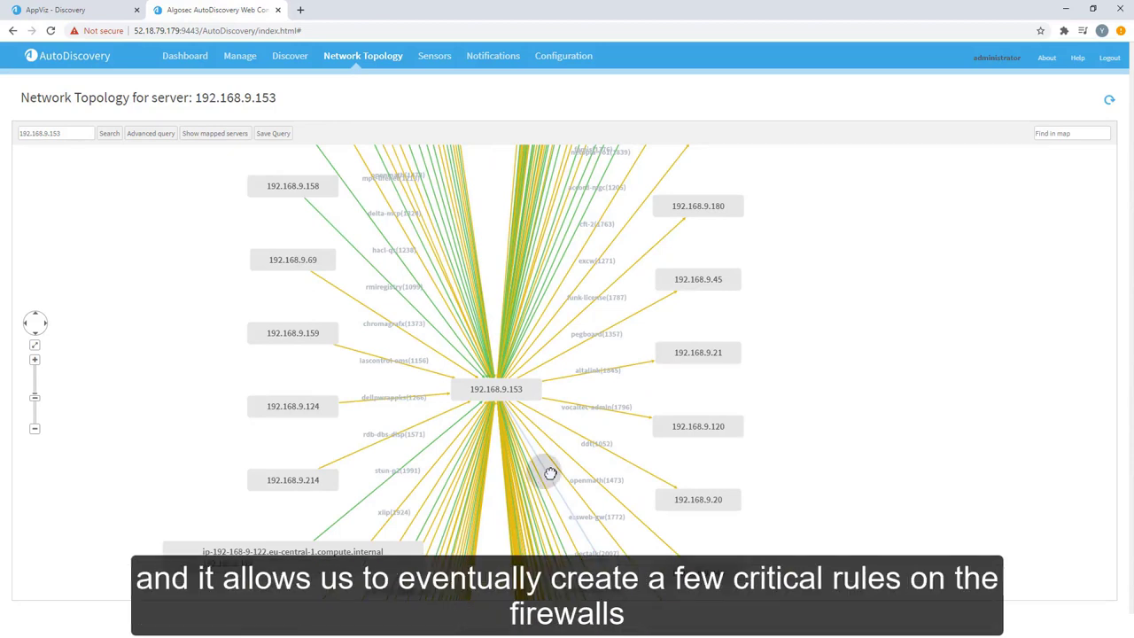
{"action": "left_click_drag", "start_coordinate": [550, 473], "coordinate": [605, 479]}
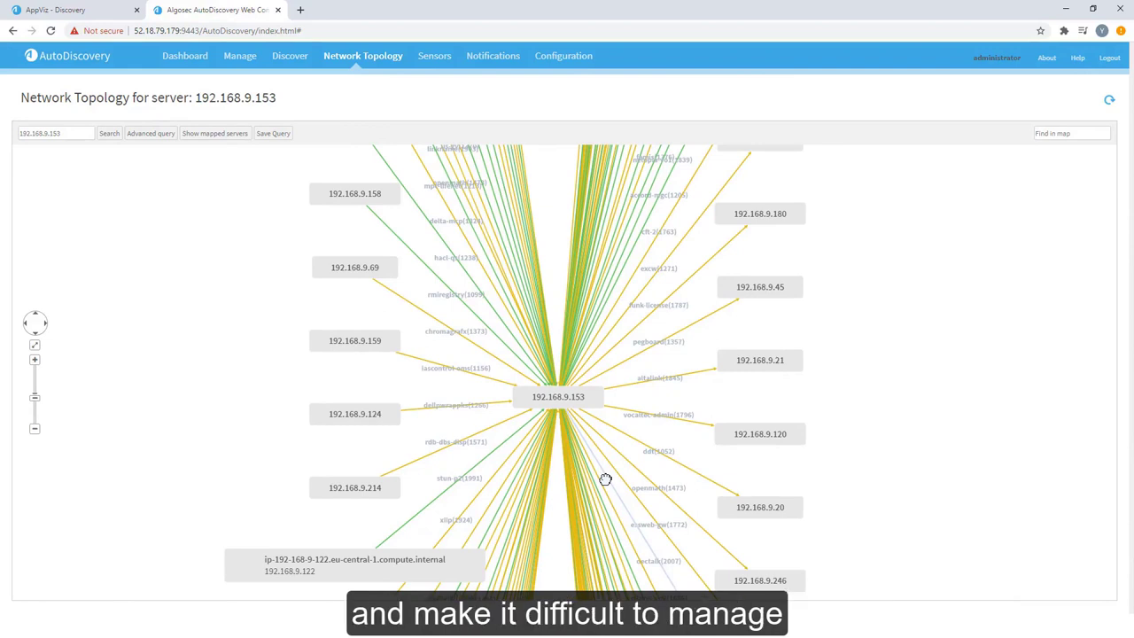
Step: Return to AppViz and list the 19 applications, with CRM, SAP ERP and ALM first
{"action": "left_click", "coordinate": [106, 13]}
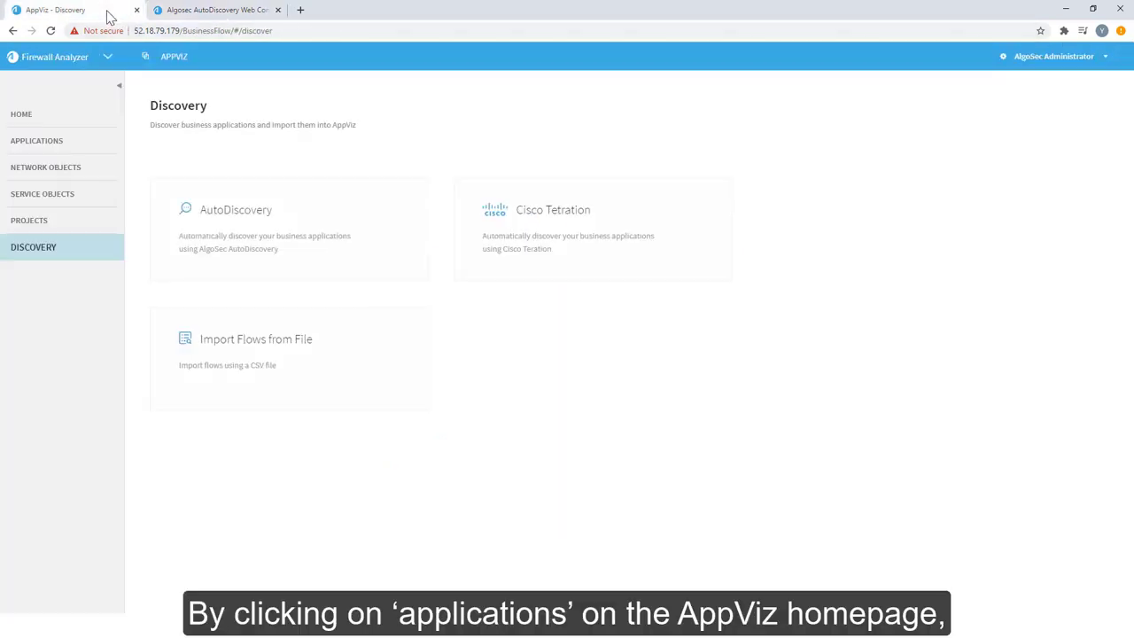
{"action": "left_click", "coordinate": [52, 145]}
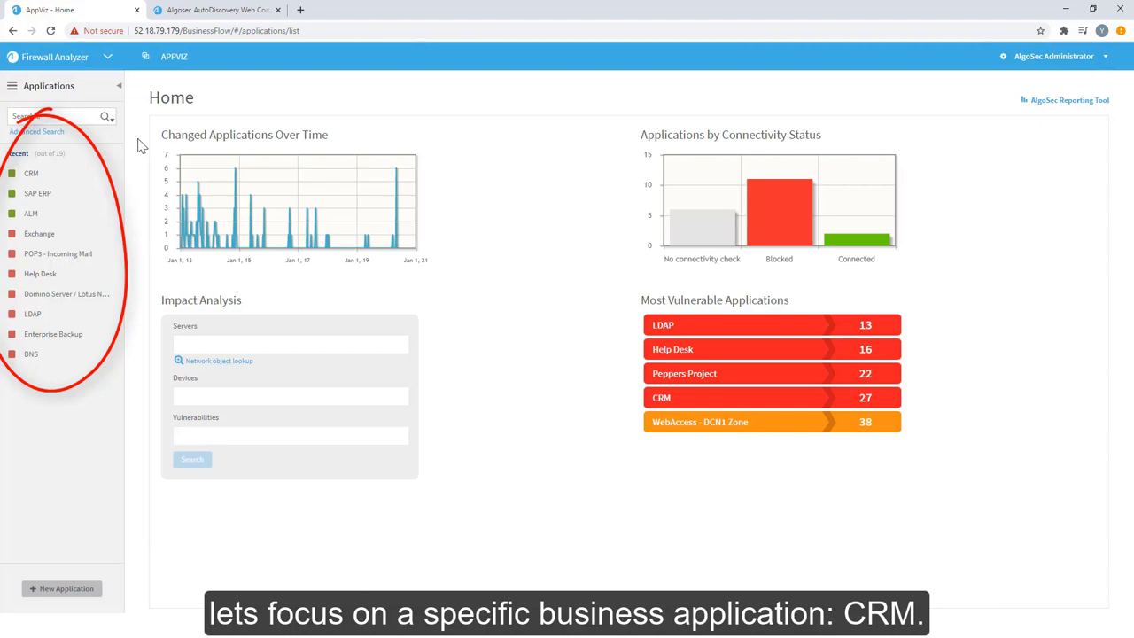
Step: Open the CRM dashboard: revision 78, 4 flows, vulnerability score 27
{"action": "left_click", "coordinate": [95, 179]}
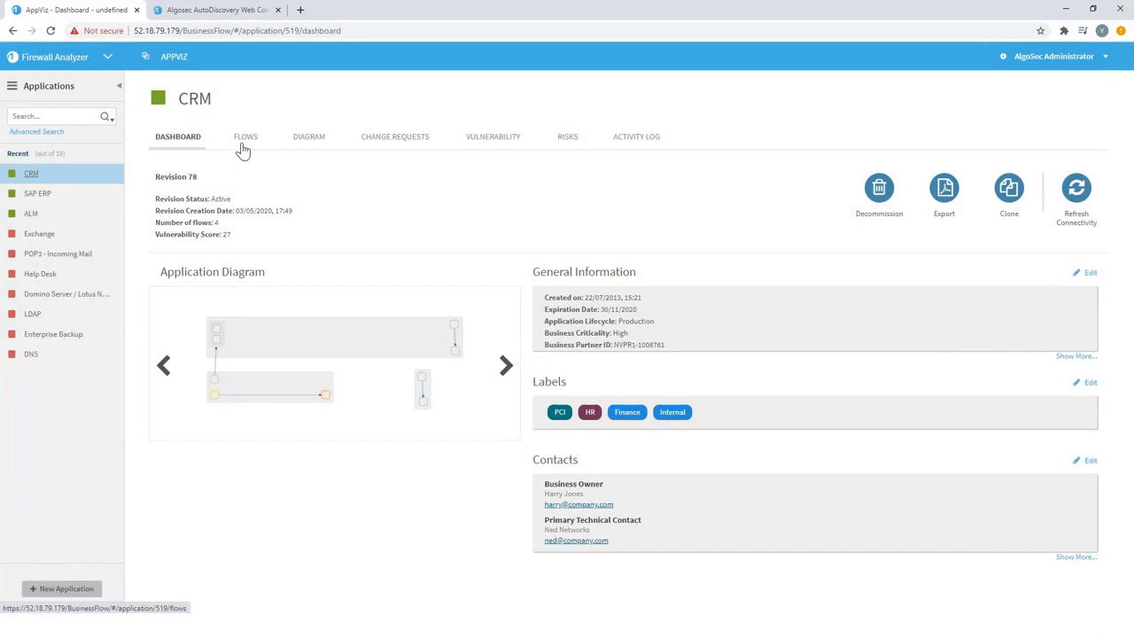
Step: List CRM's flows and check flow 1's connectivity: TCP/21 allowed through 6 devices
{"action": "left_click", "coordinate": [244, 149]}
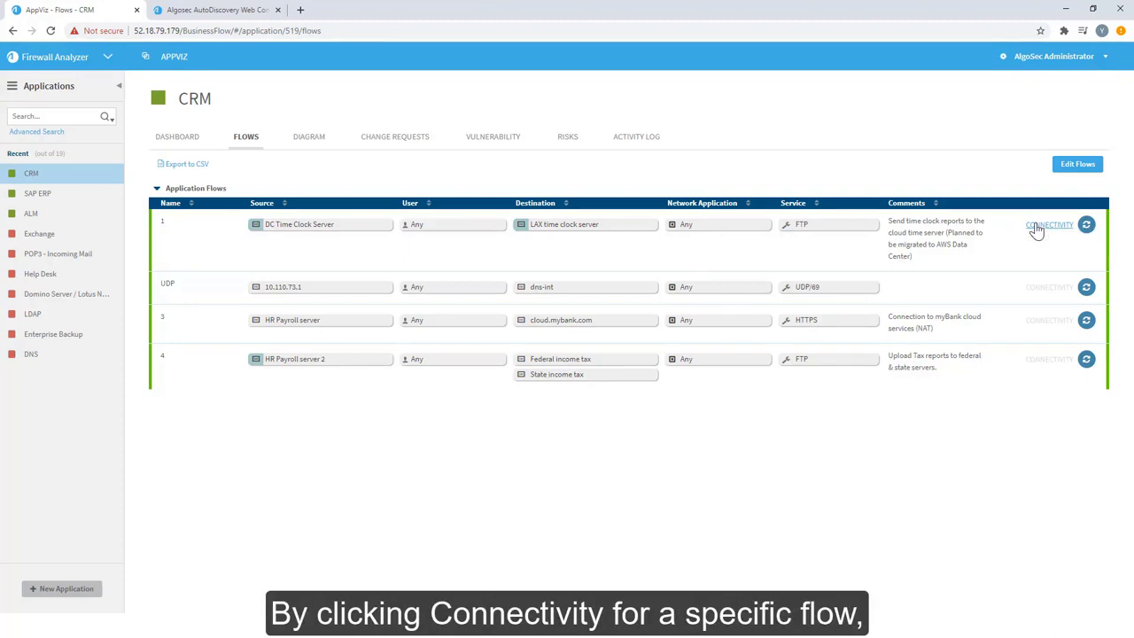
{"action": "left_click", "coordinate": [1049, 225]}
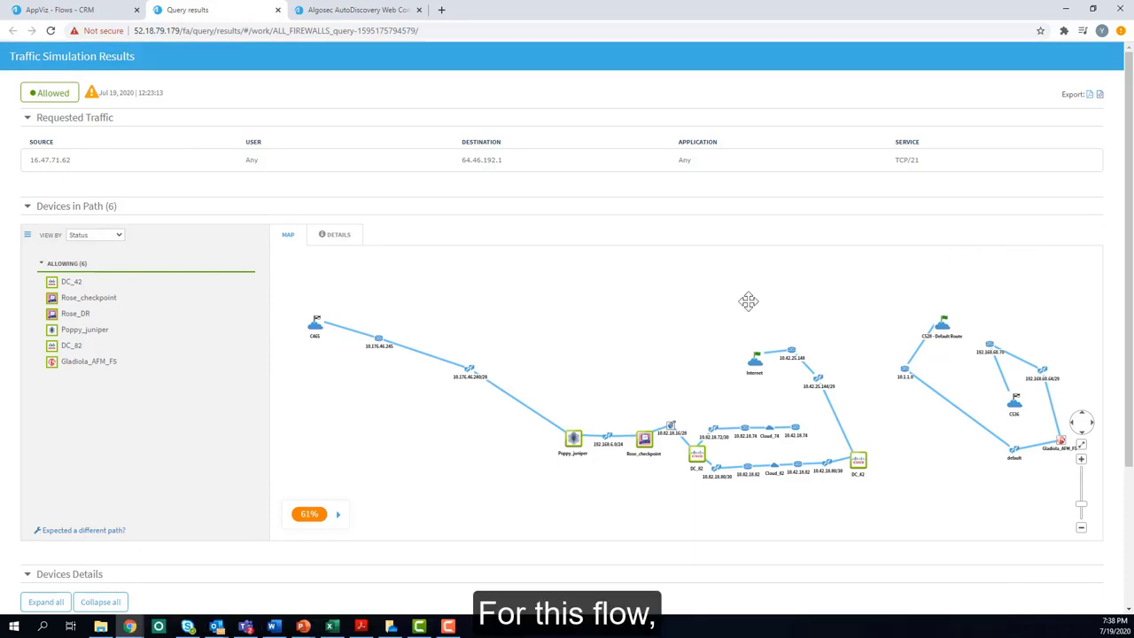
Step: Review the traffic path, expanding the Rose_checkpoint and Poppy_juniper device details
{"action": "left_click_drag", "start_coordinate": [747, 299], "coordinate": [844, 299]}
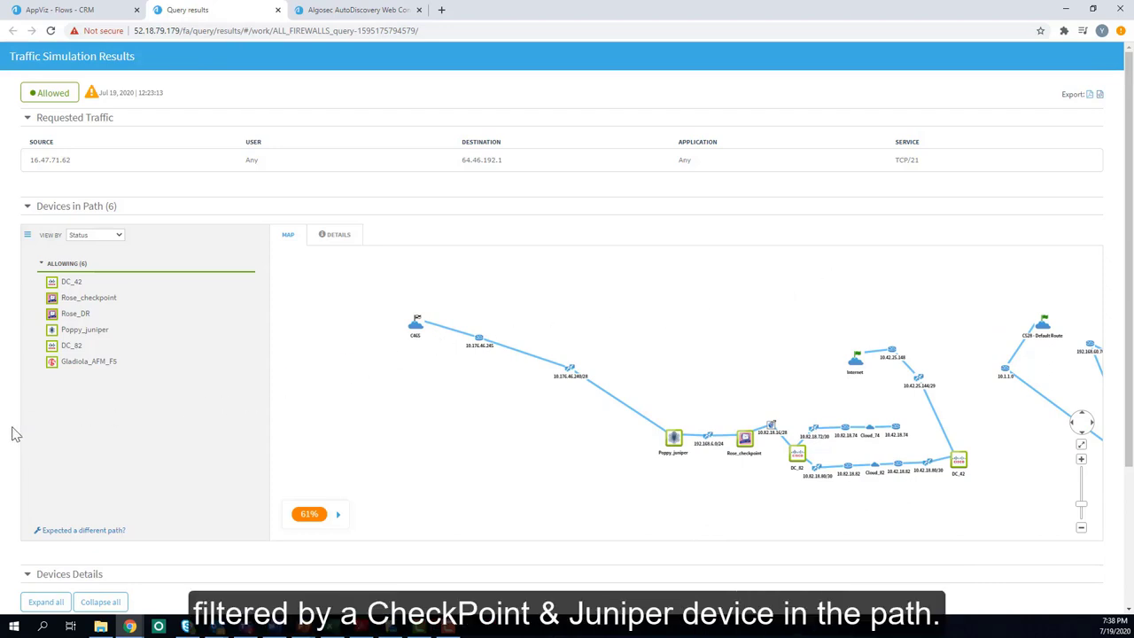
{"action": "scroll", "coordinate": [12, 434], "scroll_direction": "down", "scroll_amount": 3}
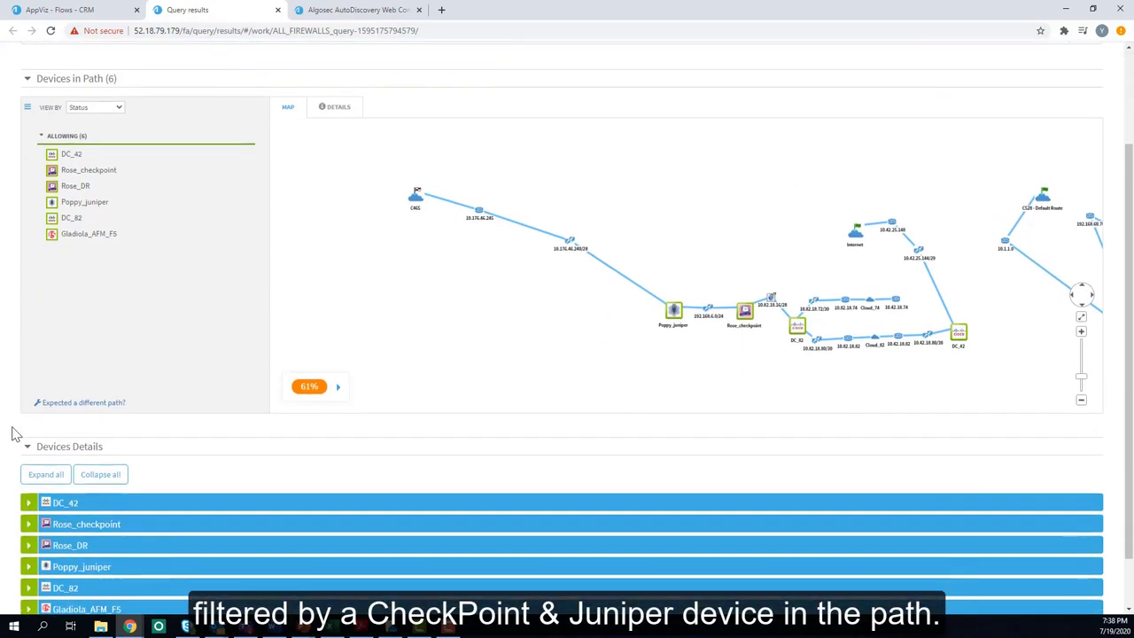
{"action": "left_click", "coordinate": [29, 462]}
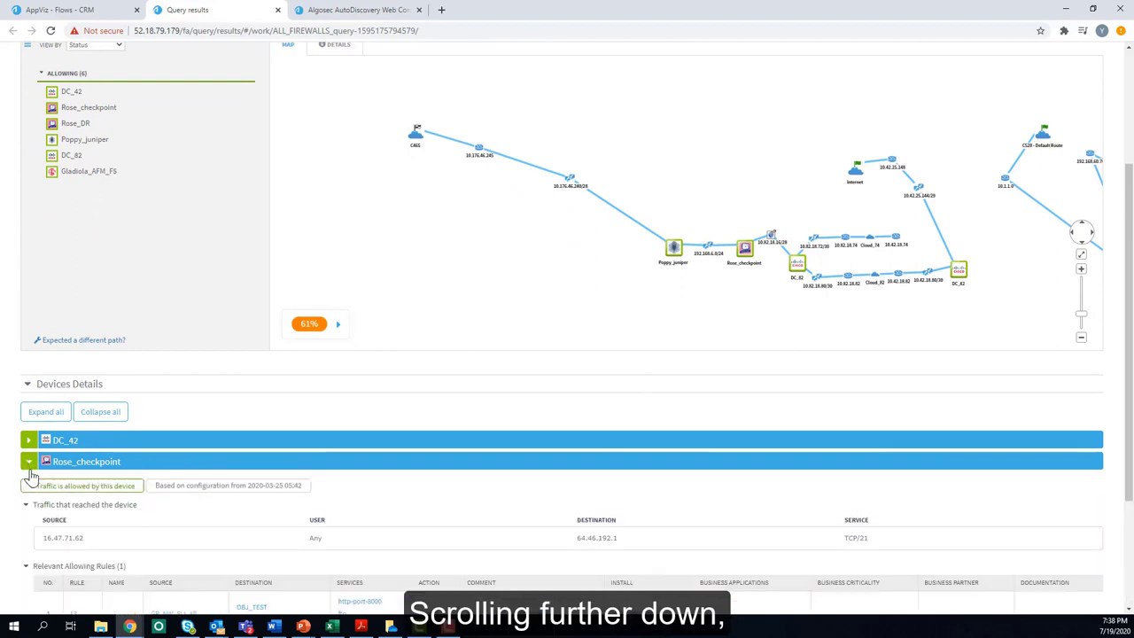
{"action": "scroll", "coordinate": [30, 476], "scroll_direction": "down", "scroll_amount": 3}
{"action": "left_click", "coordinate": [30, 503]}
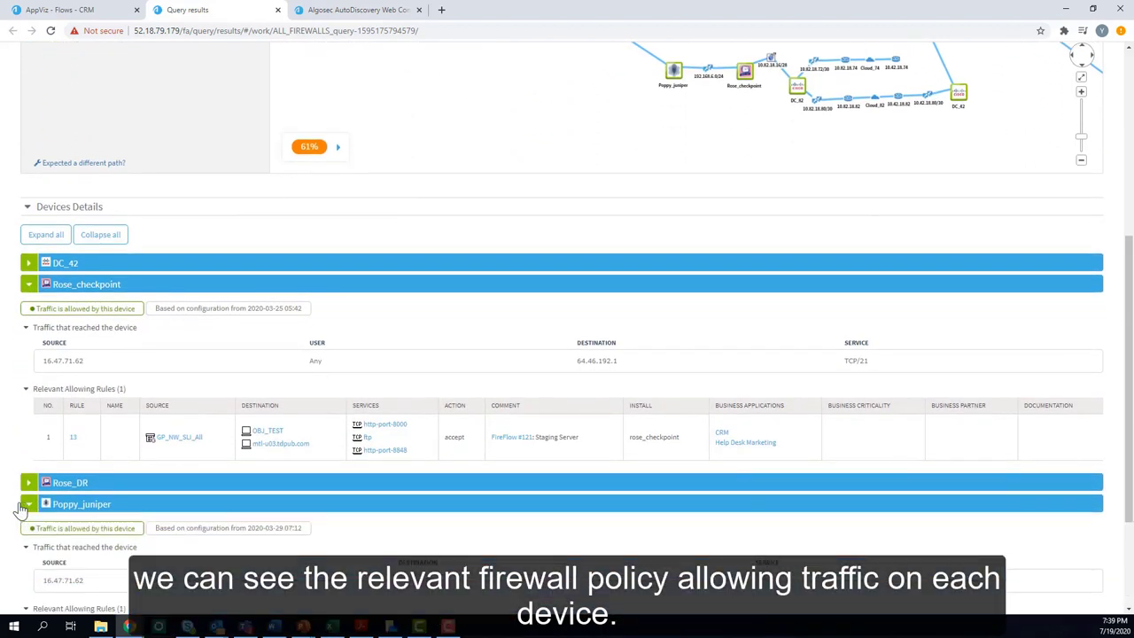
{"action": "scroll", "coordinate": [25, 507], "scroll_direction": "down", "scroll_amount": 3}
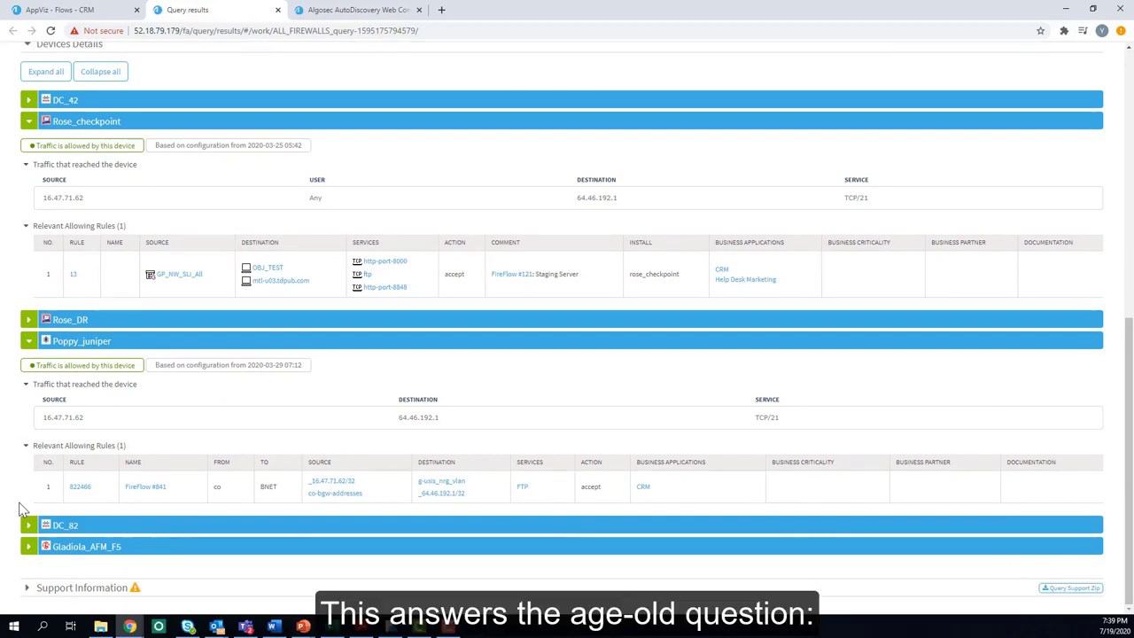
{"action": "scroll", "coordinate": [22, 507], "scroll_direction": "up", "scroll_amount": 10}
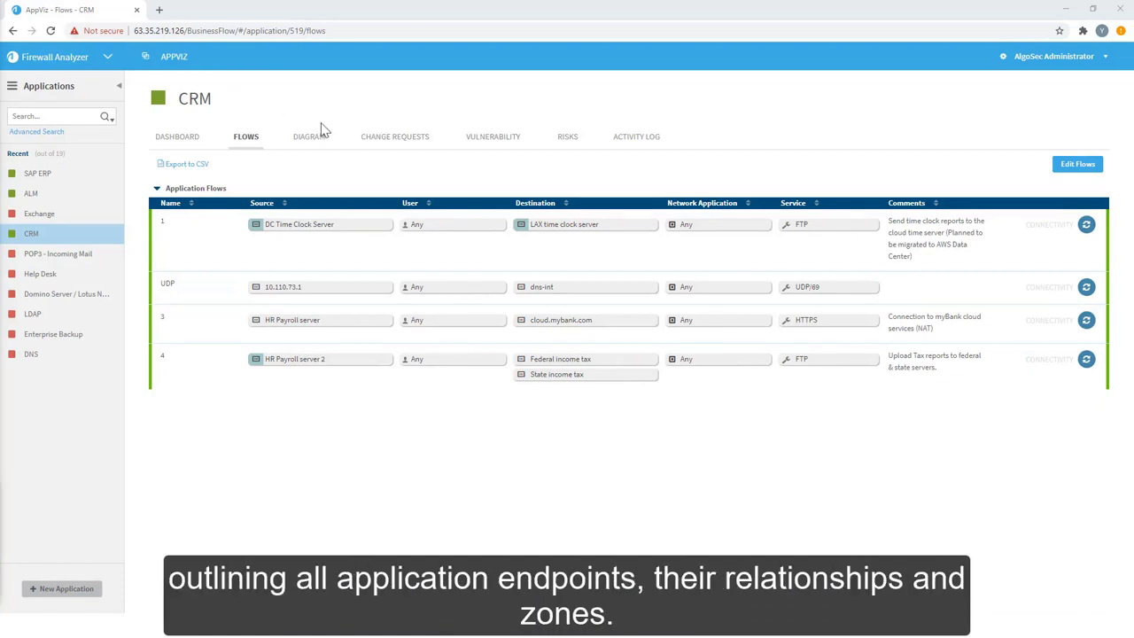
Step: Show CRM's hosts and flows as a diagram across External, PCI and Private zones
{"action": "left_click", "coordinate": [312, 138]}
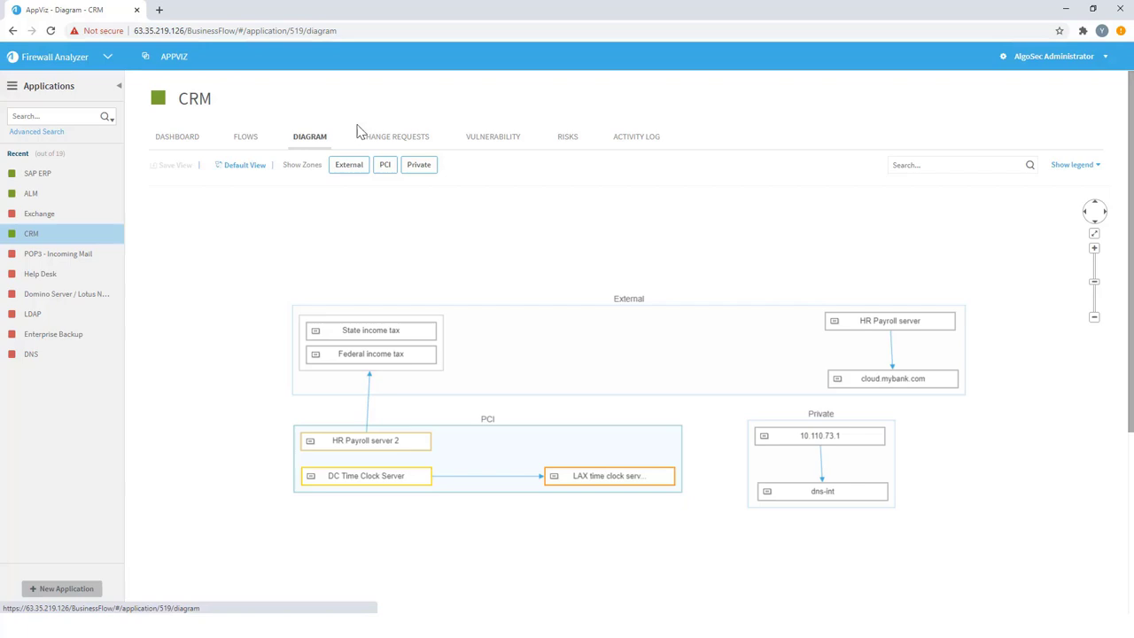
Step: View CRM's vulnerability scores: overall 27, with servers rated 50, 80 and 97
{"action": "left_click", "coordinate": [481, 142]}
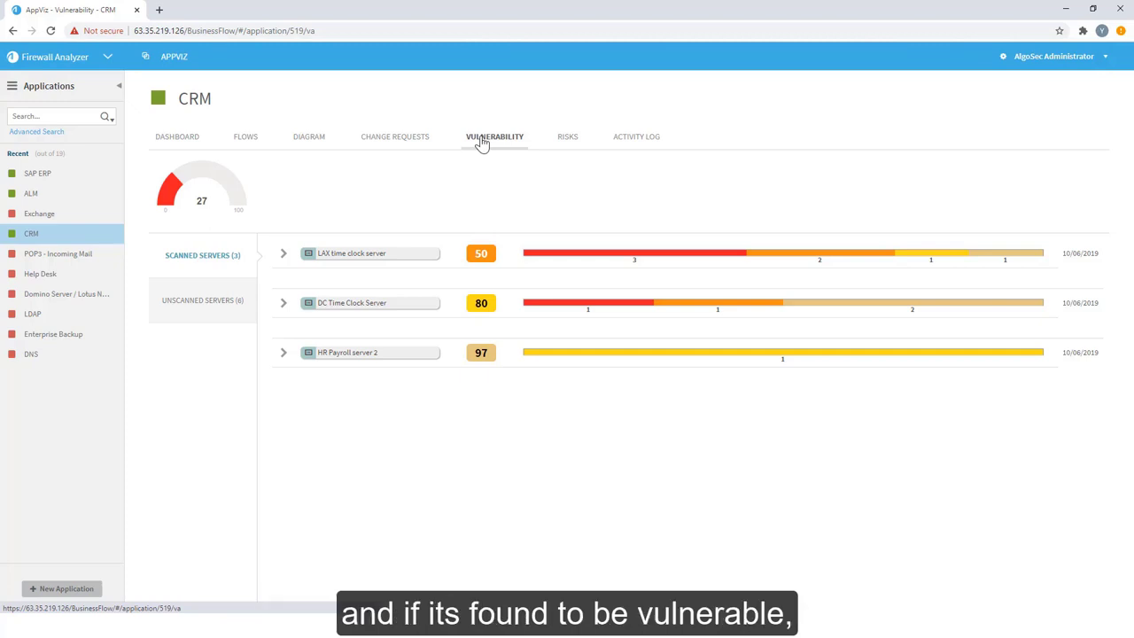
Step: Expand and scroll through the LAX time clock server's vulnerability details
{"action": "left_click", "coordinate": [283, 255]}
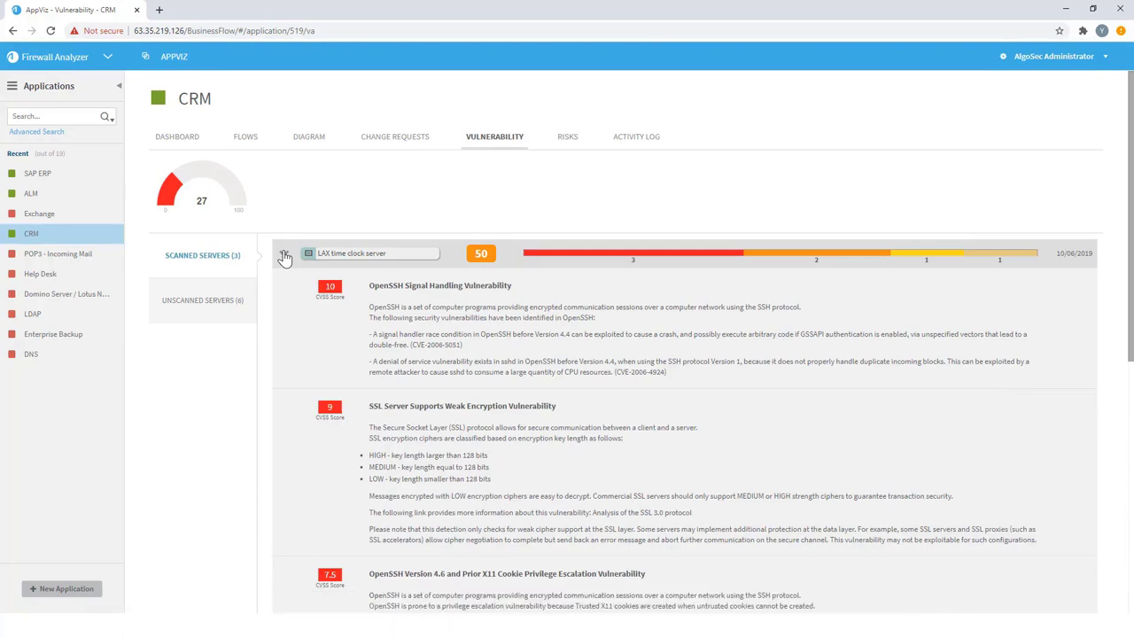
{"action": "scroll", "coordinate": [283, 257], "scroll_direction": "down", "scroll_amount": 3}
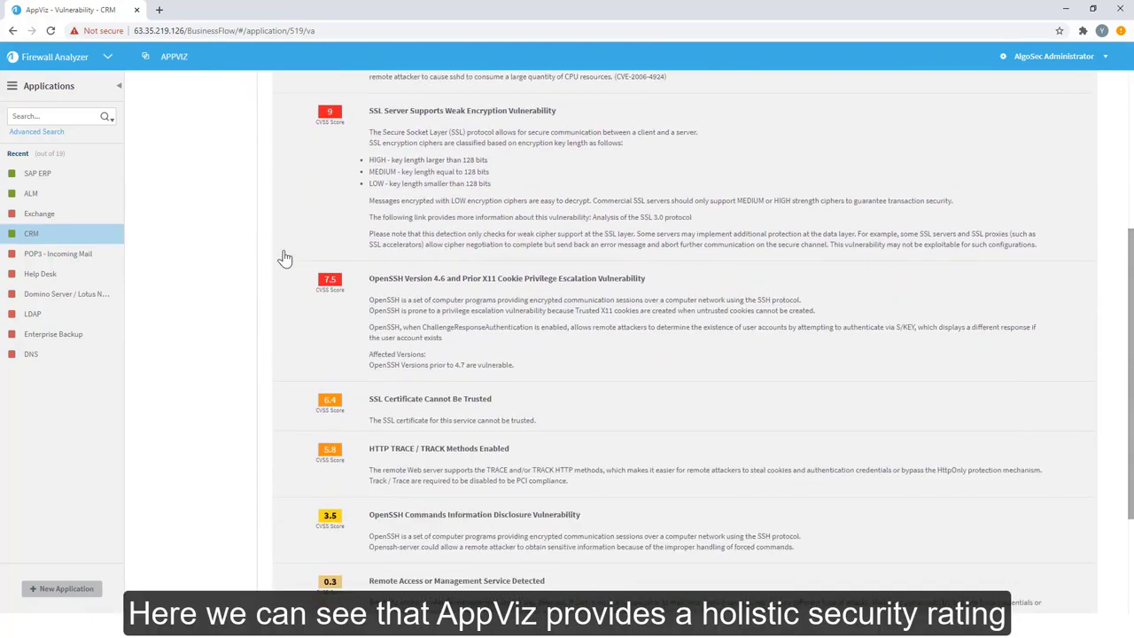
{"action": "scroll", "coordinate": [284, 257], "scroll_direction": "down", "scroll_amount": 2}
{"action": "scroll", "coordinate": [285, 257], "scroll_direction": "up", "scroll_amount": 2}
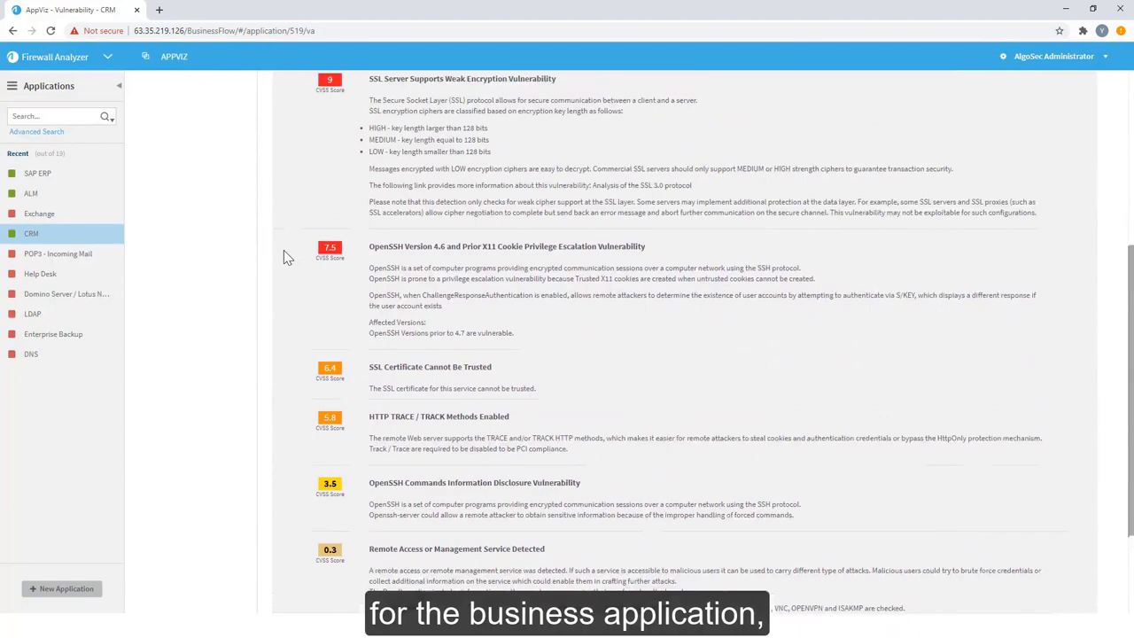
{"action": "scroll", "coordinate": [284, 255], "scroll_direction": "up", "scroll_amount": 3}
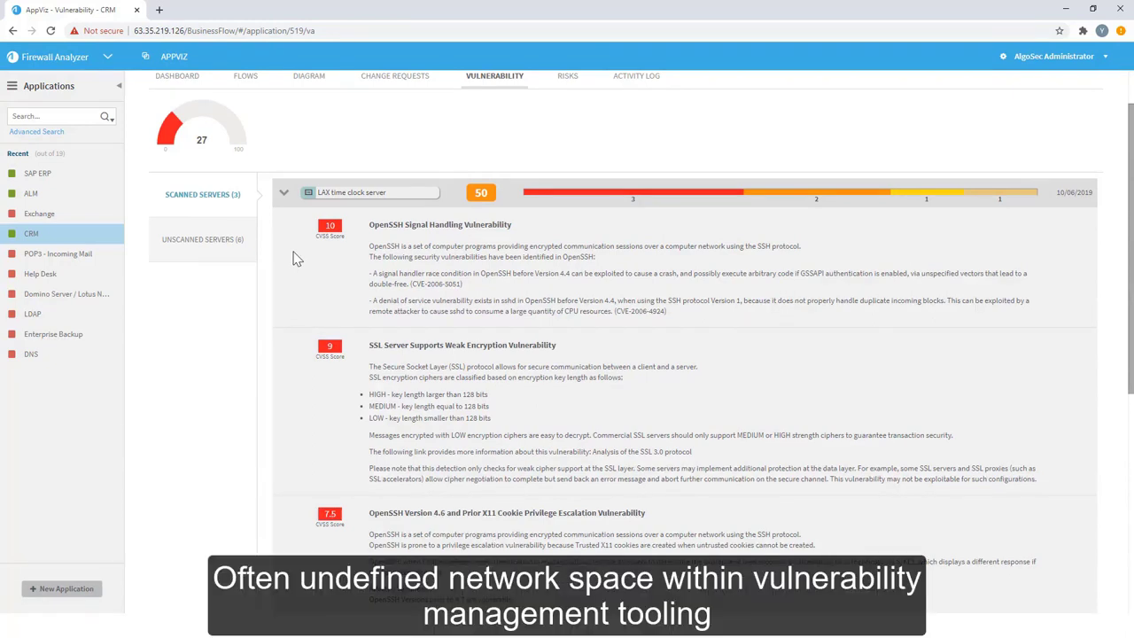
Step: Check the unscanned servers, then view CRM's risks with an 89% risk score
{"action": "left_click", "coordinate": [282, 196]}
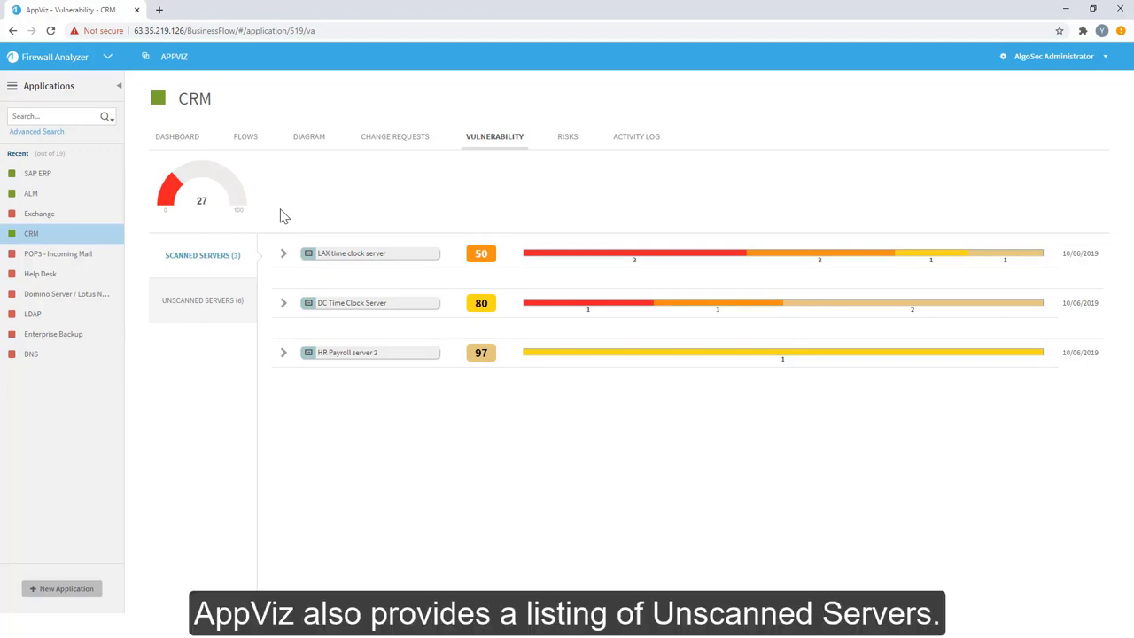
{"action": "left_click", "coordinate": [213, 304]}
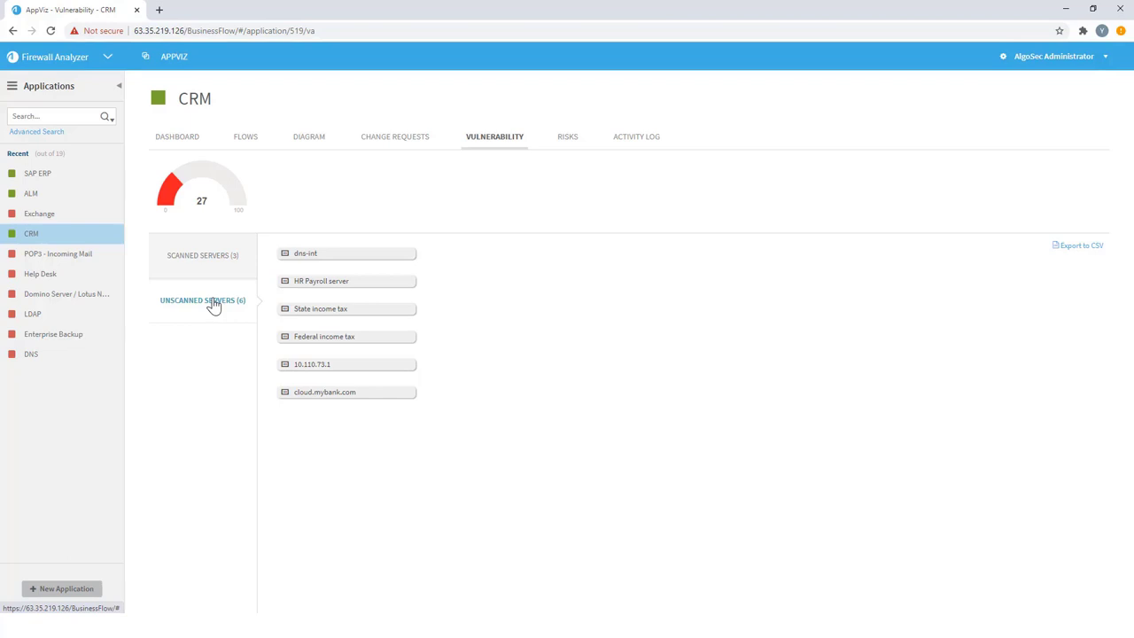
{"action": "left_click", "coordinate": [565, 139]}
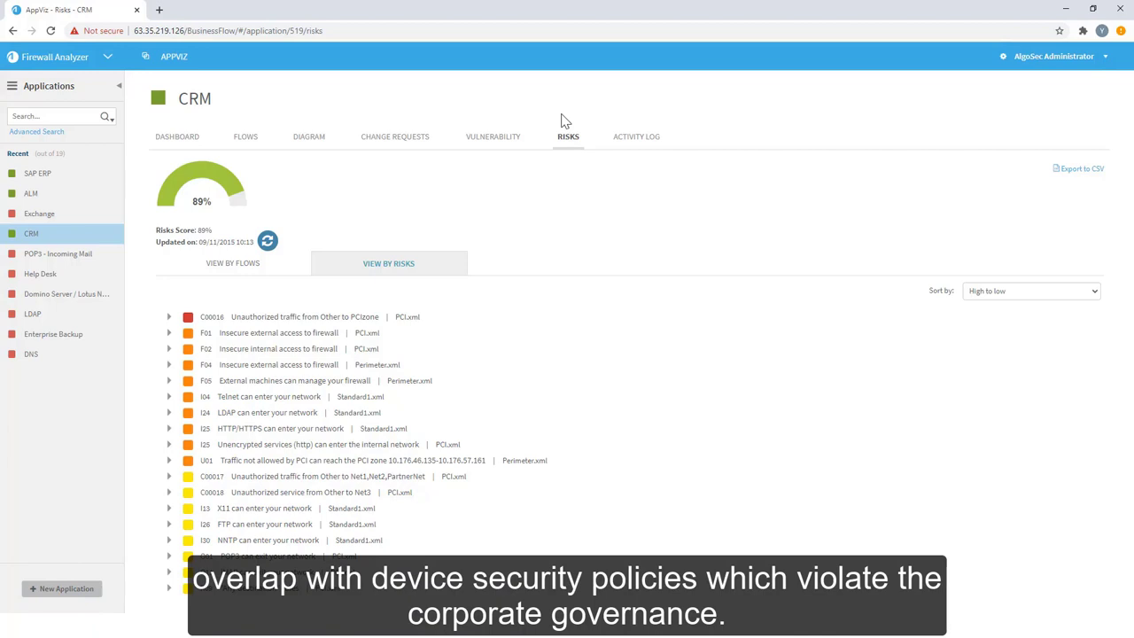
Step: Expand the rules behind risk C00016, then return to the CRM application flows table
{"action": "left_click", "coordinate": [168, 320]}
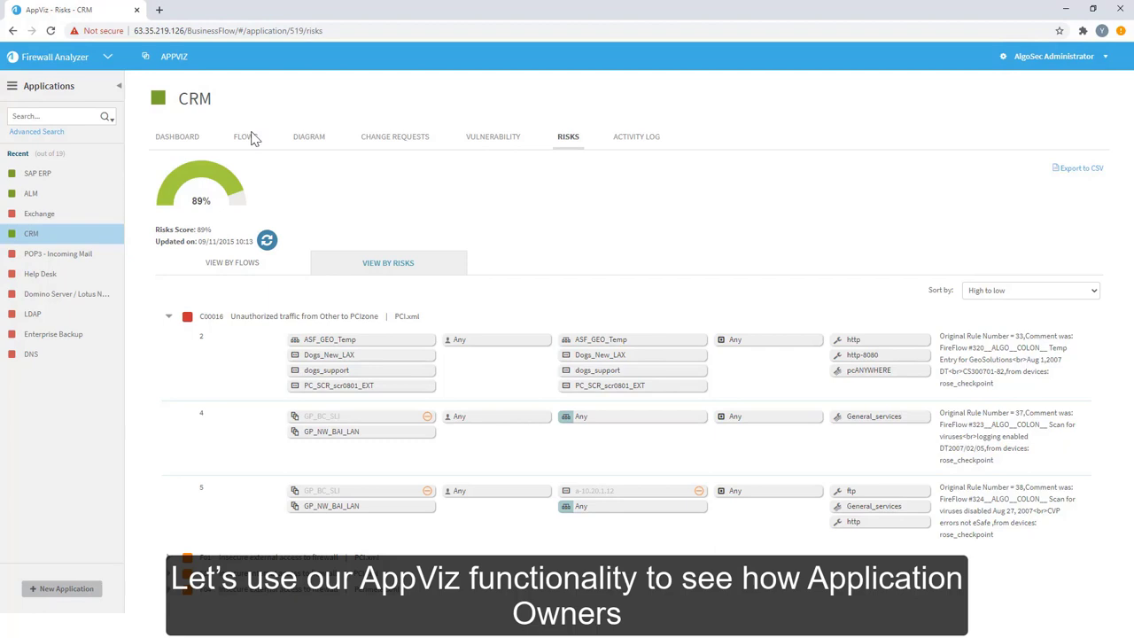
{"action": "left_click", "coordinate": [245, 137]}
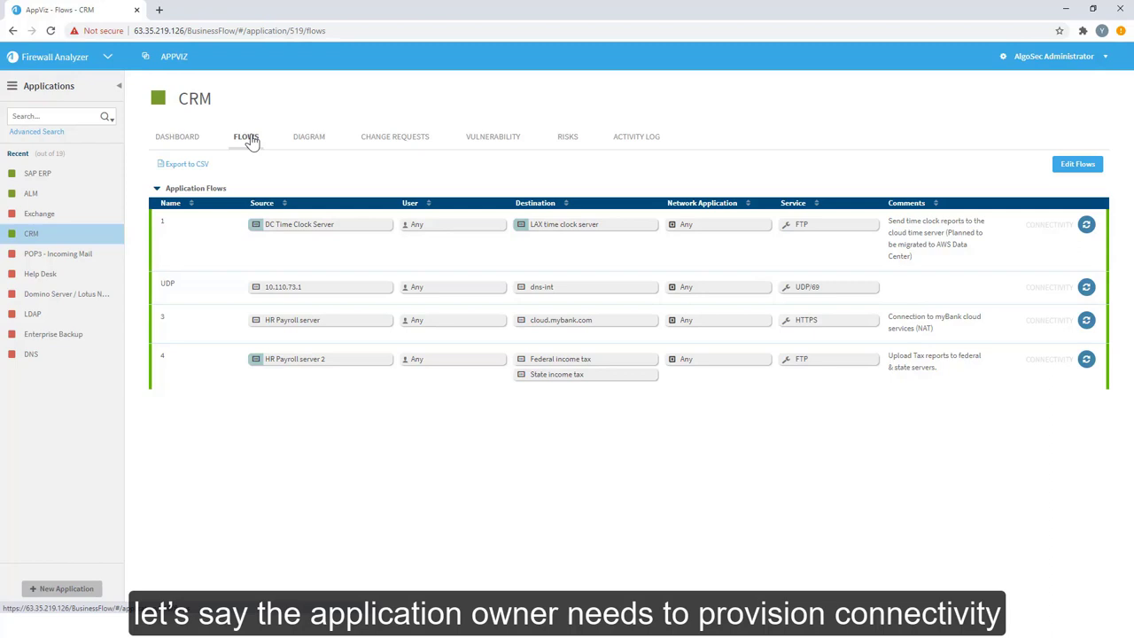
Step: Add Amazon cloud time clock server as a destination of CRM flow 1, save, and apply the change
{"action": "left_click", "coordinate": [1076, 165]}
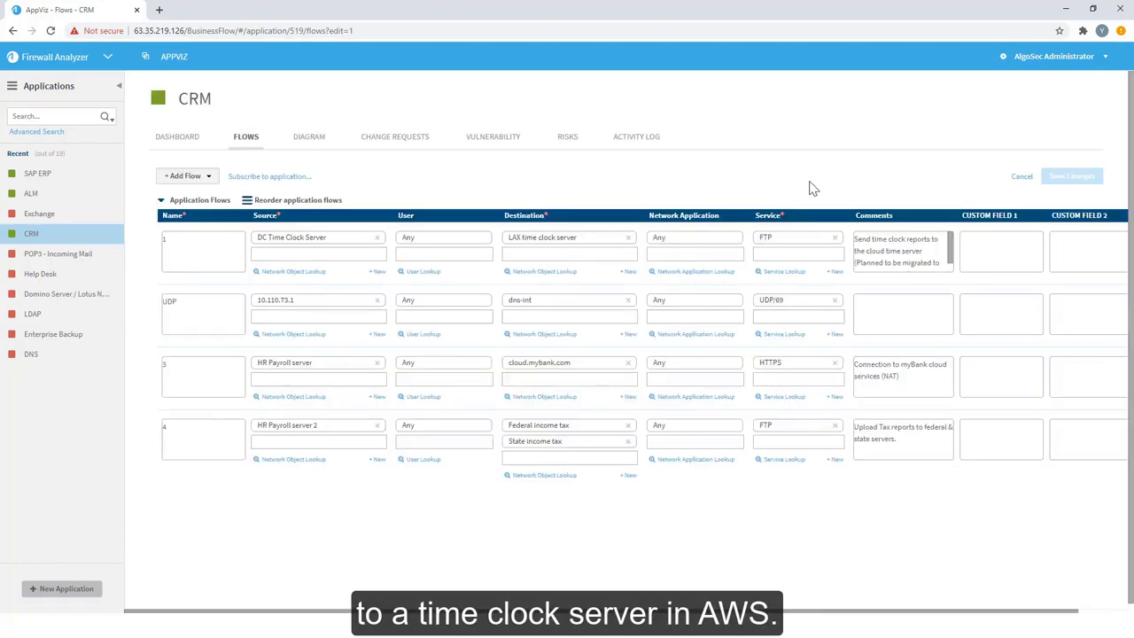
{"action": "left_click", "coordinate": [562, 255]}
{"action": "type", "text": "amazon"}
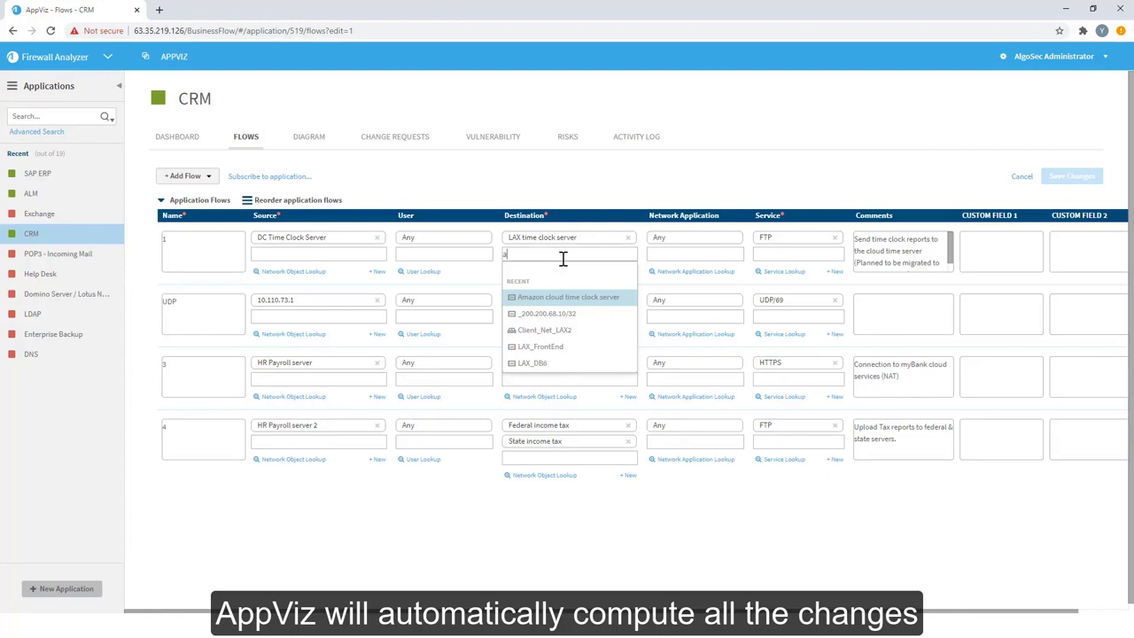
{"action": "left_click", "coordinate": [562, 286]}
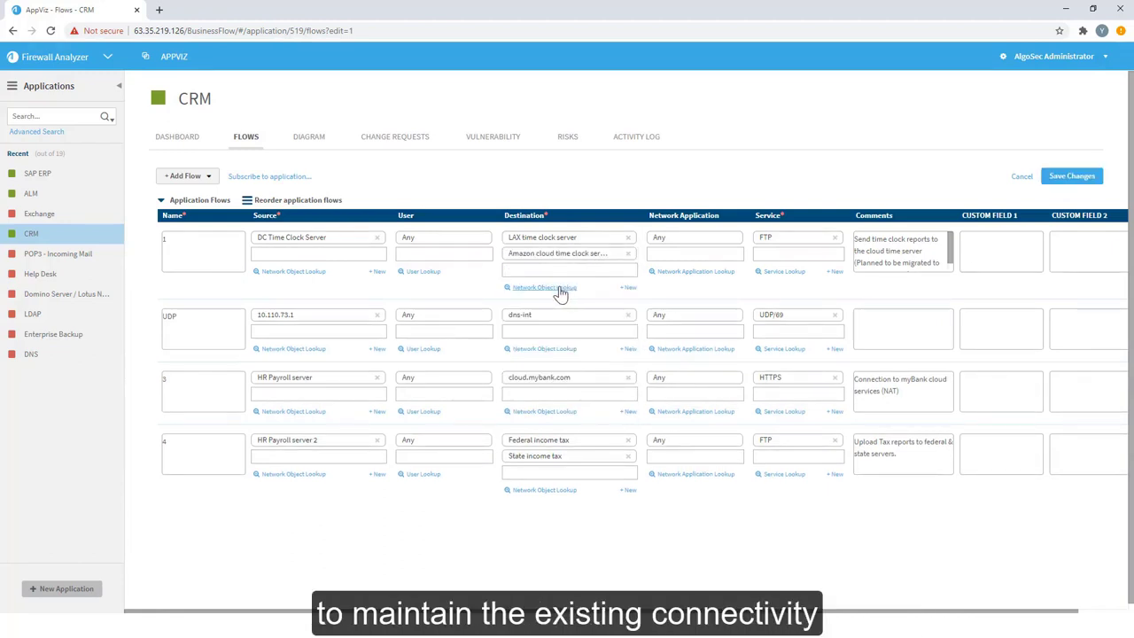
{"action": "left_click", "coordinate": [1071, 175]}
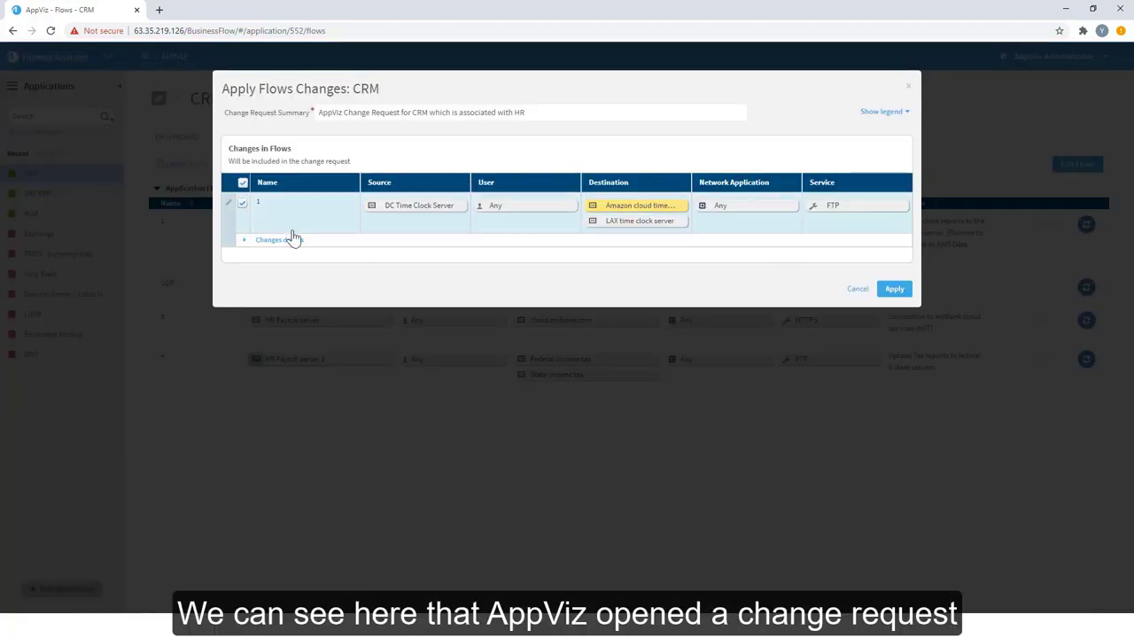
{"action": "left_click", "coordinate": [246, 241]}
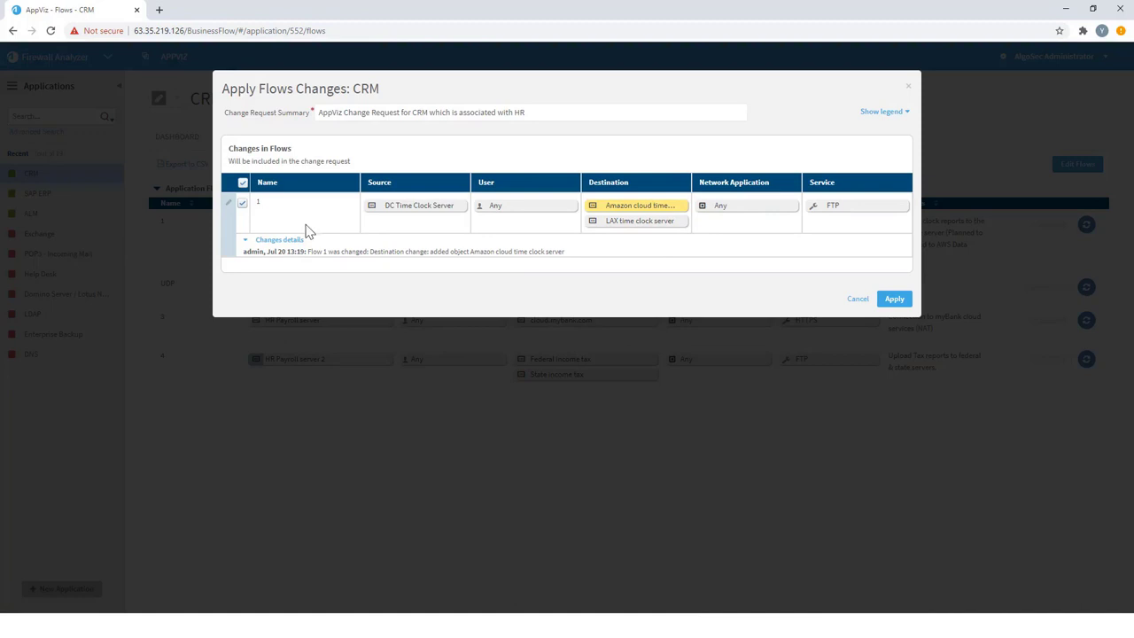
{"action": "left_click", "coordinate": [893, 300]}
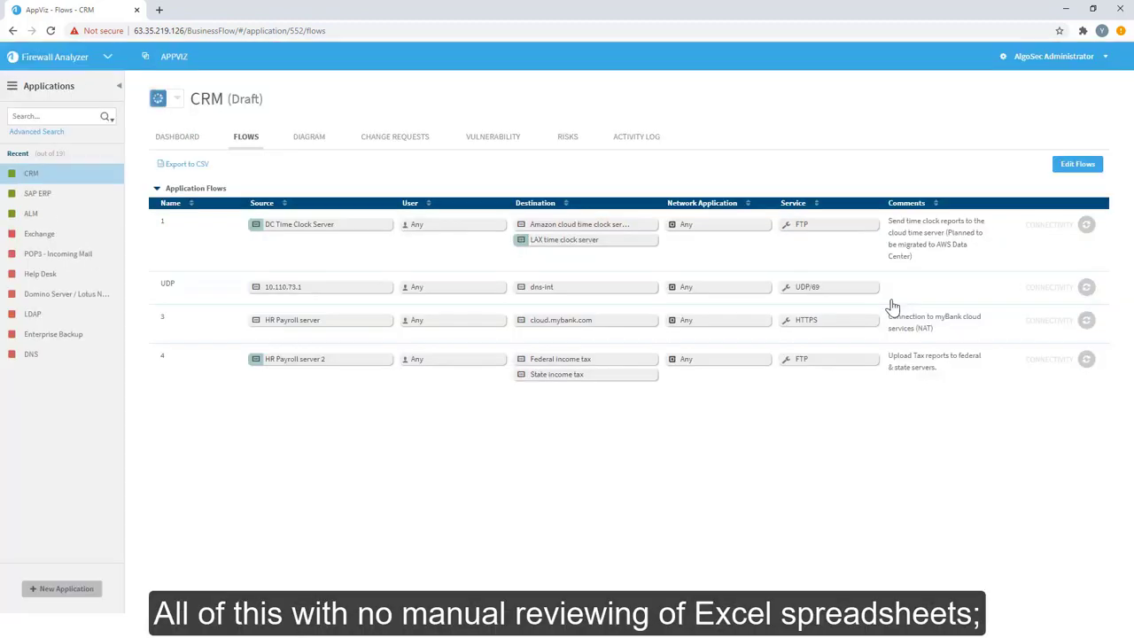
Step: Show the CRM change requests, including new request 7048 in Plan status
{"action": "left_click", "coordinate": [423, 145]}
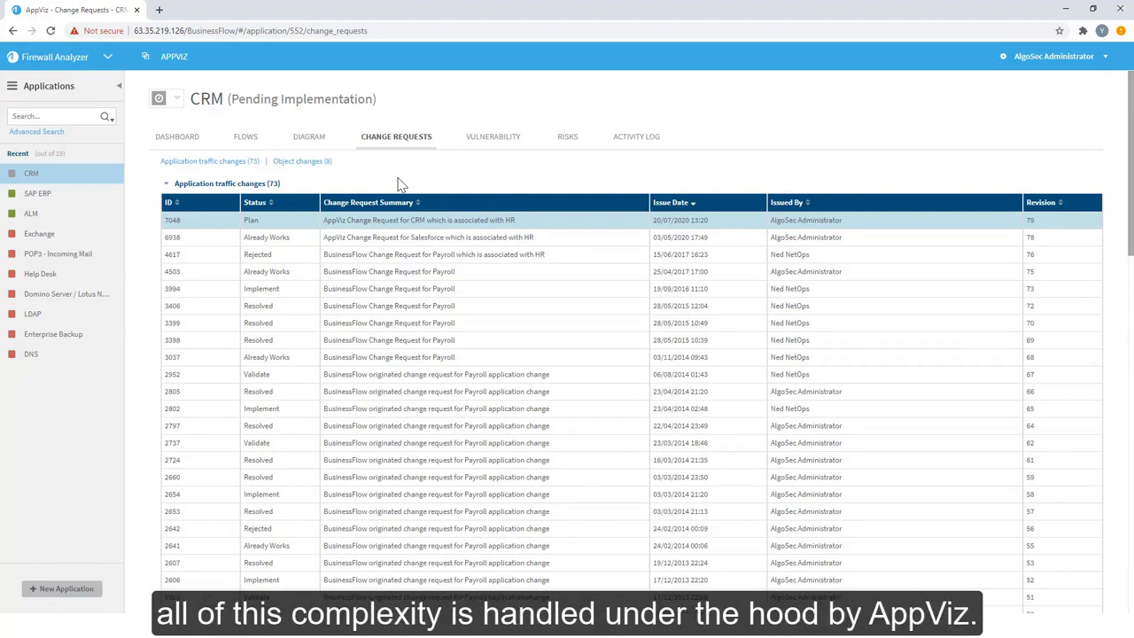
Step: Open change request 7048 in FireFlow at its Plan stage
{"action": "left_click", "coordinate": [366, 223]}
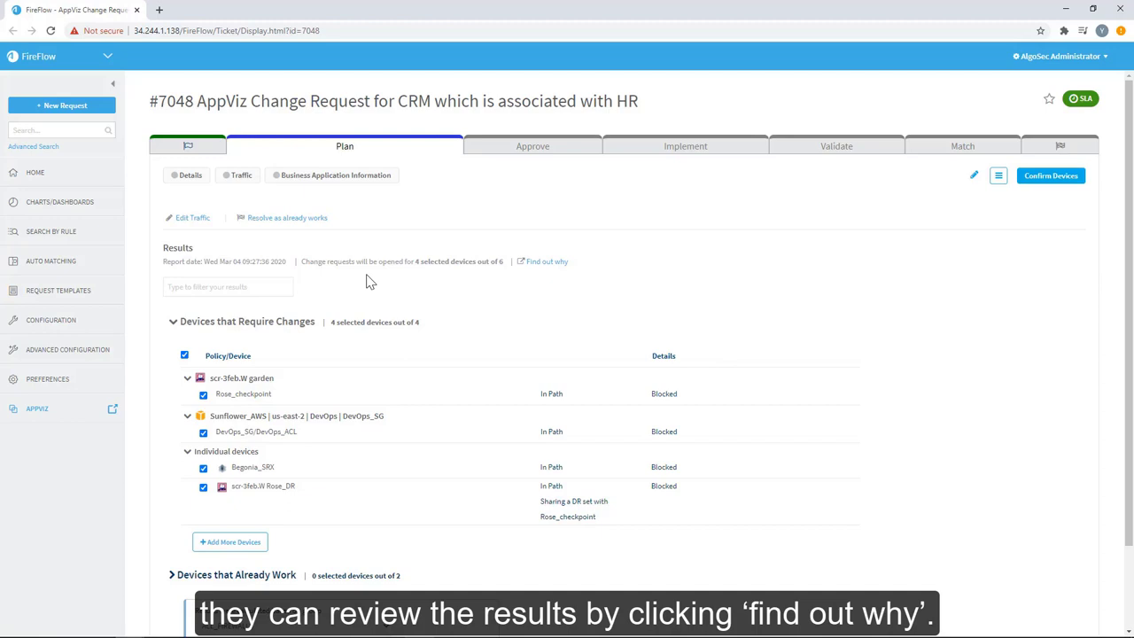
Step: Review why the four devices need changes, then return to request #7048's Plan tab
{"action": "left_click", "coordinate": [540, 262]}
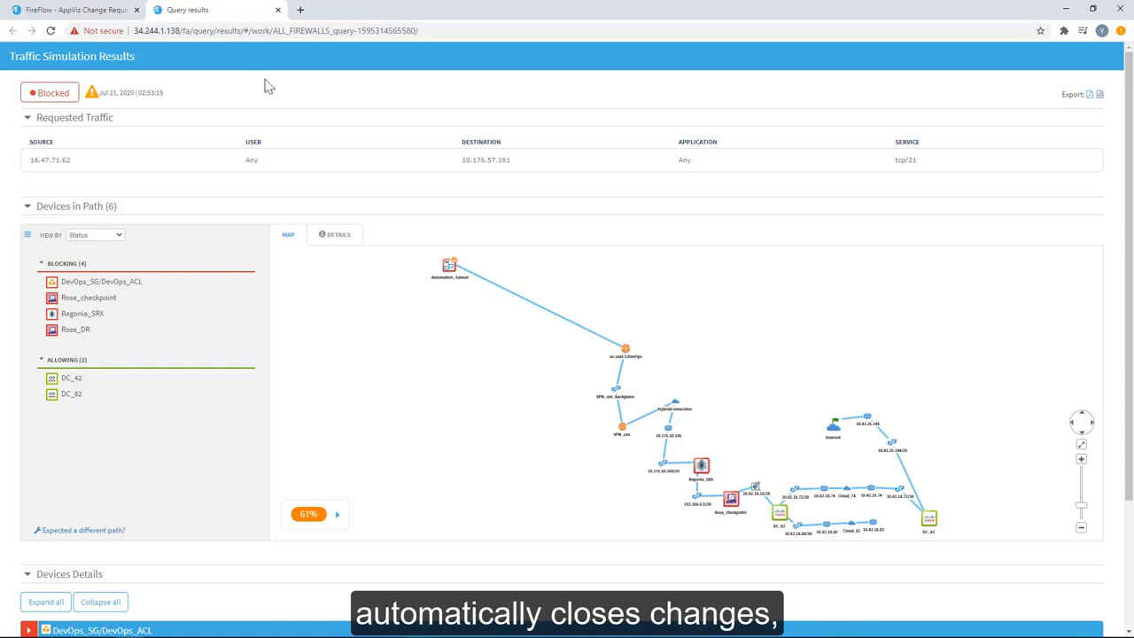
{"action": "left_click", "coordinate": [105, 9]}
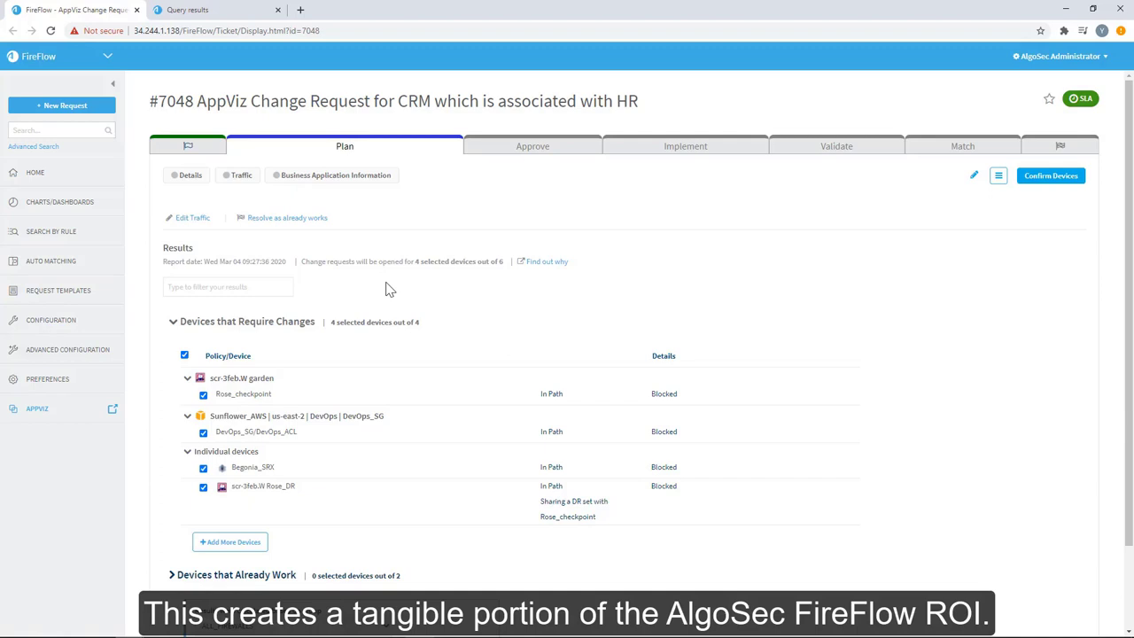
Step: Confirm the four devices so request #7048 advances to Approve with its risk check results
{"action": "left_click", "coordinate": [1040, 177]}
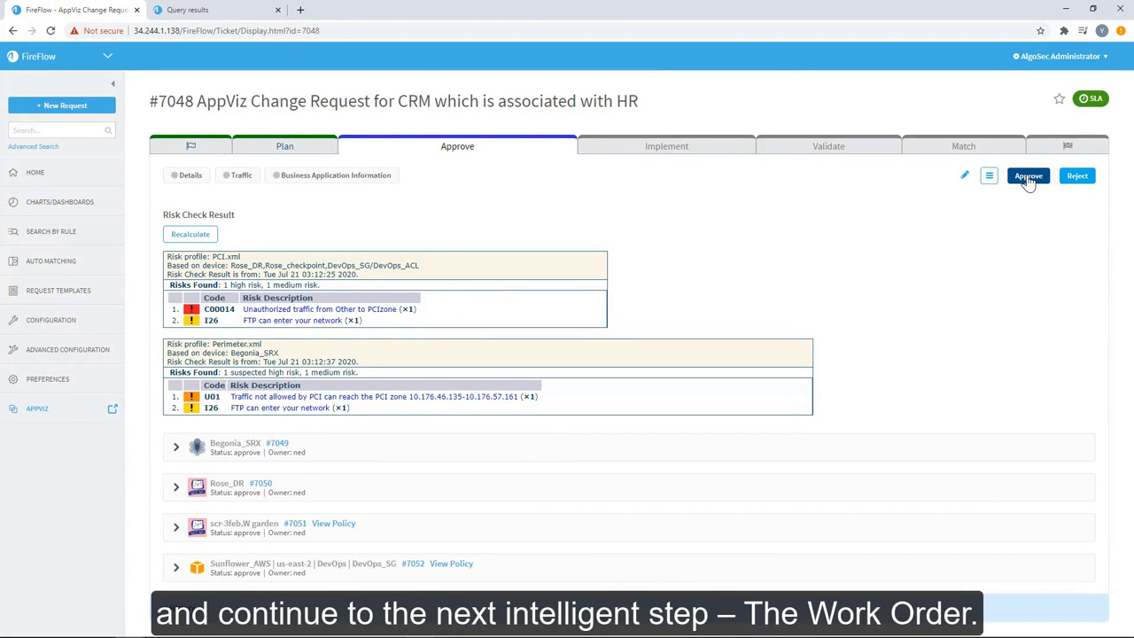
Step: Approve request #7048 and implement the scr-3feb.W garden work order on all four devices
{"action": "left_click", "coordinate": [1027, 178]}
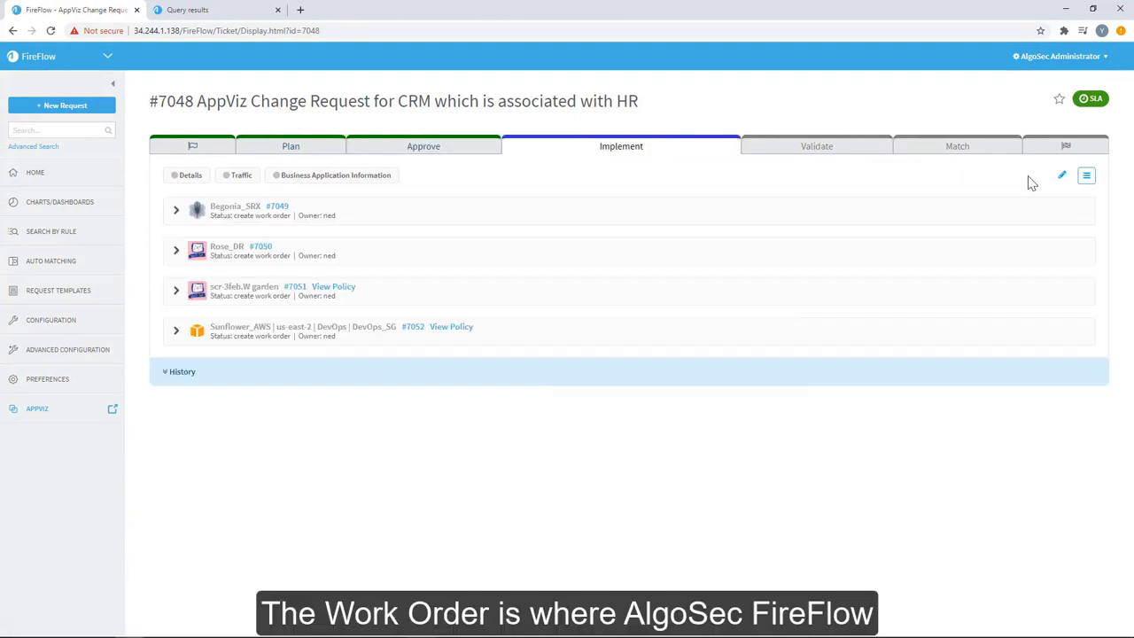
{"action": "left_click", "coordinate": [177, 294]}
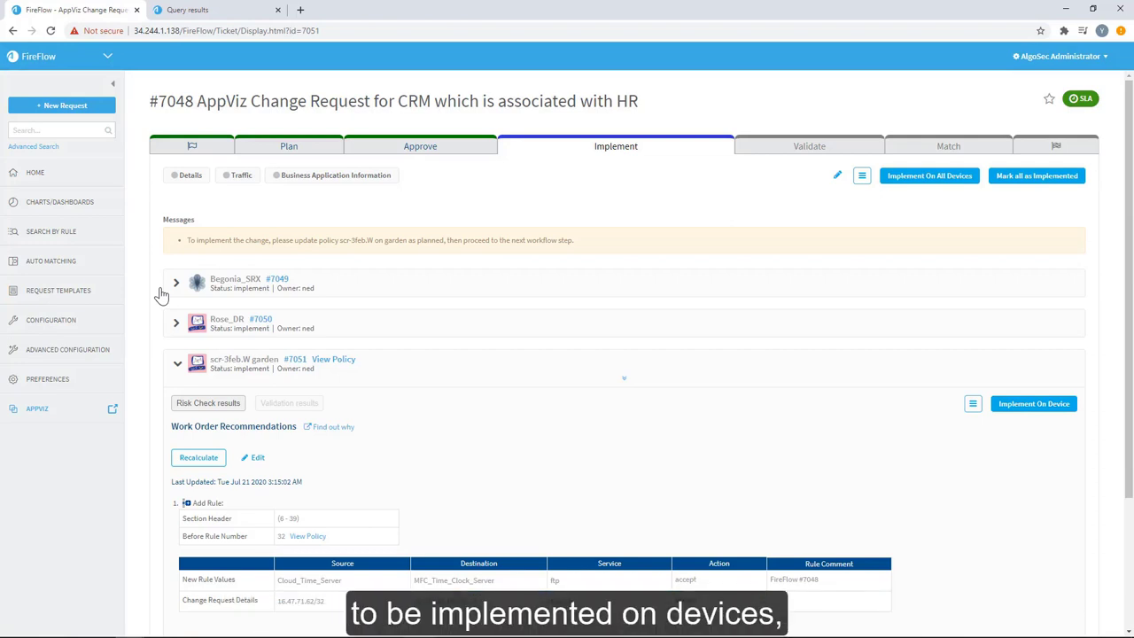
{"action": "scroll", "coordinate": [160, 294], "scroll_direction": "down", "scroll_amount": 2}
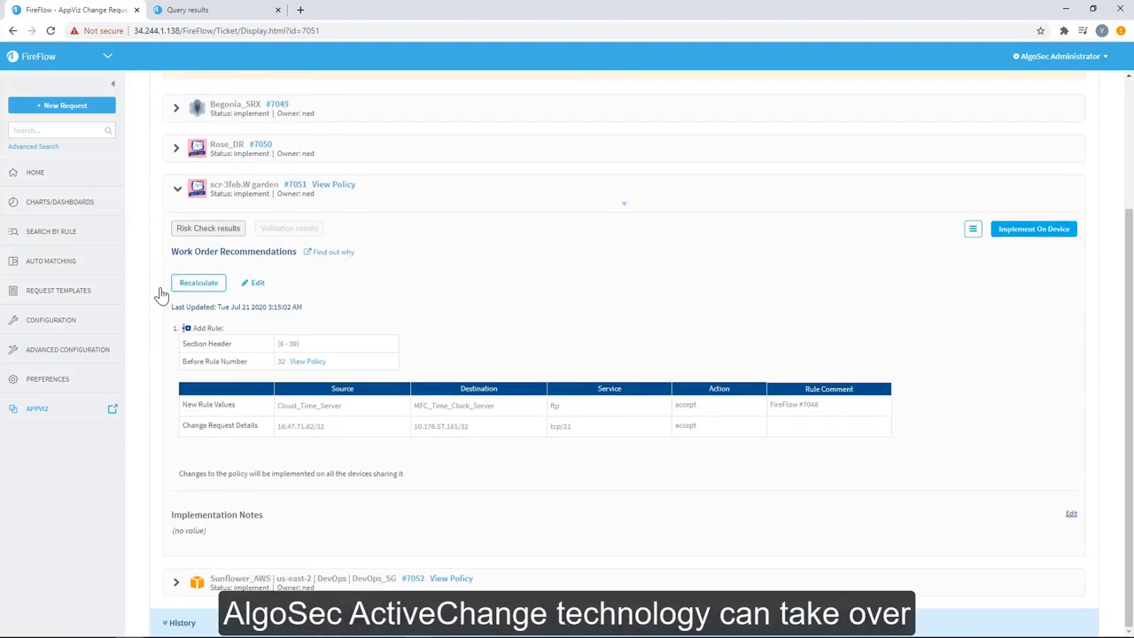
{"action": "scroll", "coordinate": [161, 294], "scroll_direction": "up", "scroll_amount": 1}
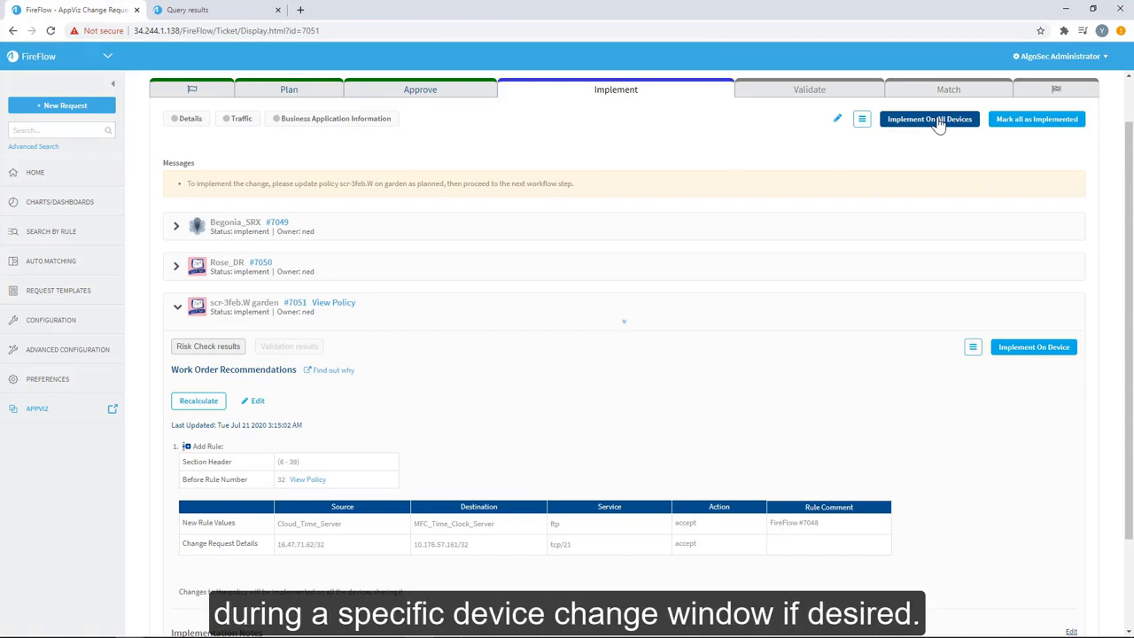
{"action": "left_click", "coordinate": [937, 121]}
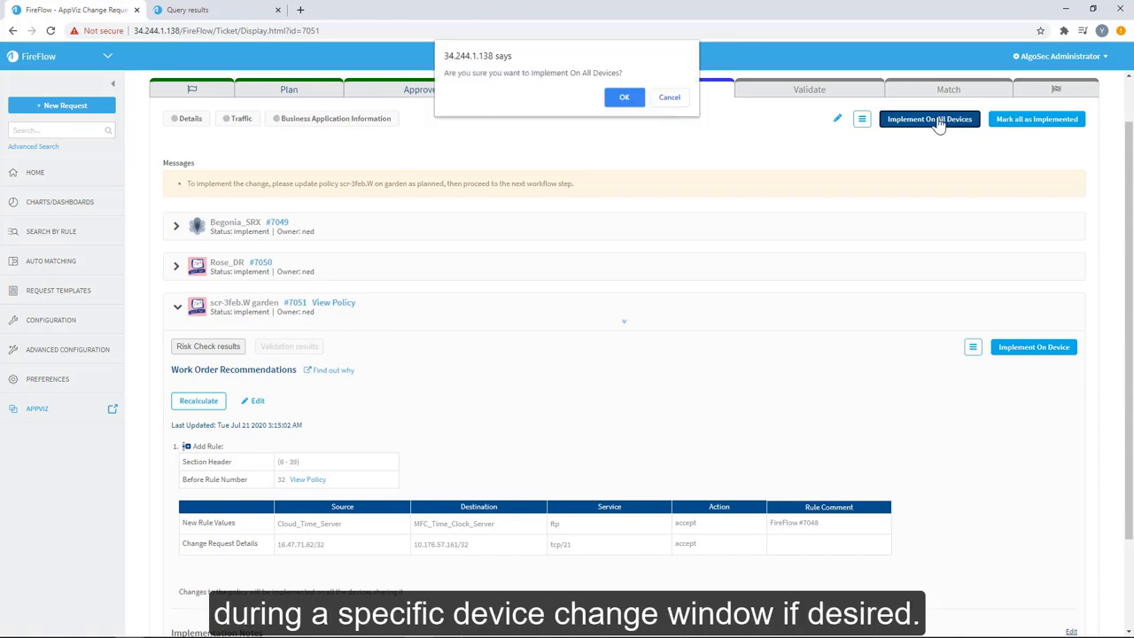
{"action": "left_click", "coordinate": [625, 99]}
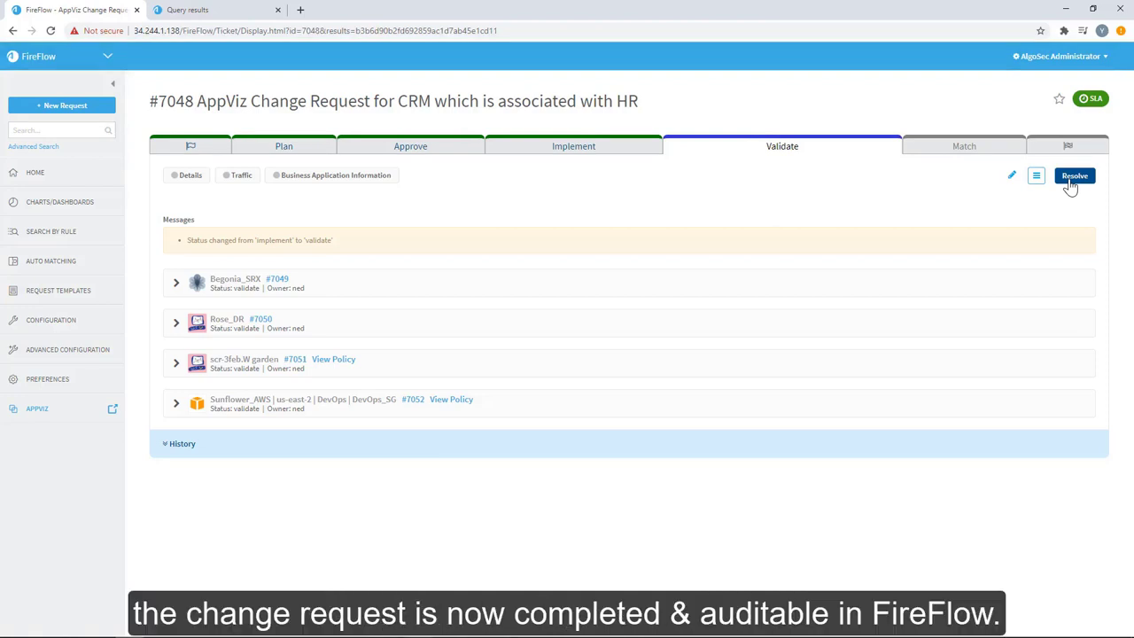
Step: Resolve validated request #7048 so it moves on to the Match stage
{"action": "left_click", "coordinate": [1072, 182]}
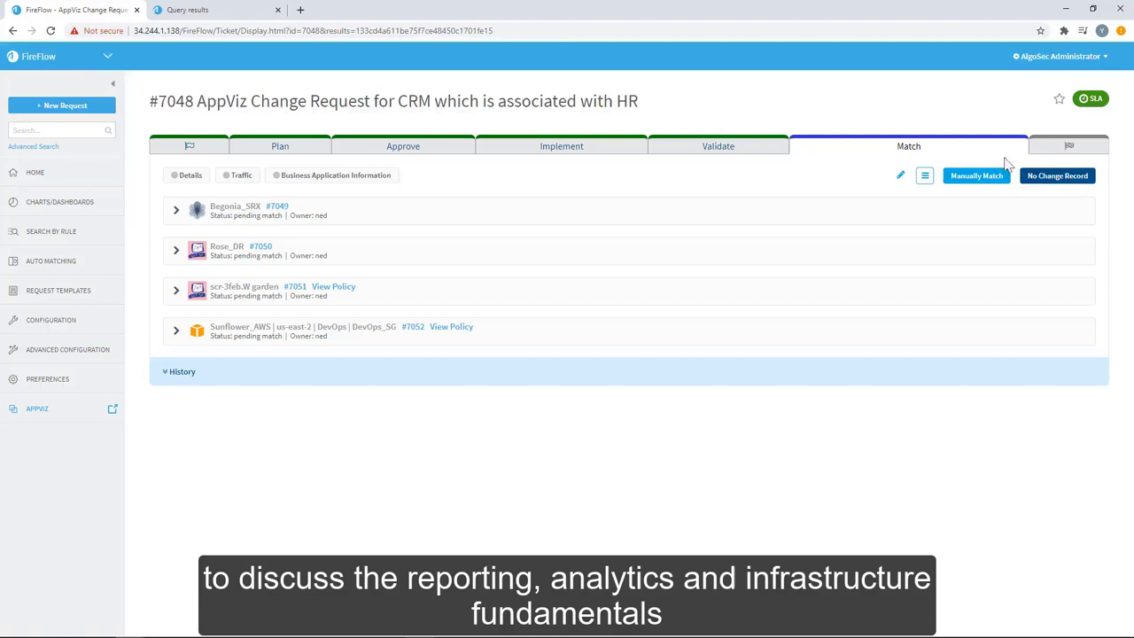
Step: Switch from FireFlow to Firewall Analyzer to view the ALL_FIREWALLS network map
{"action": "left_click", "coordinate": [106, 59]}
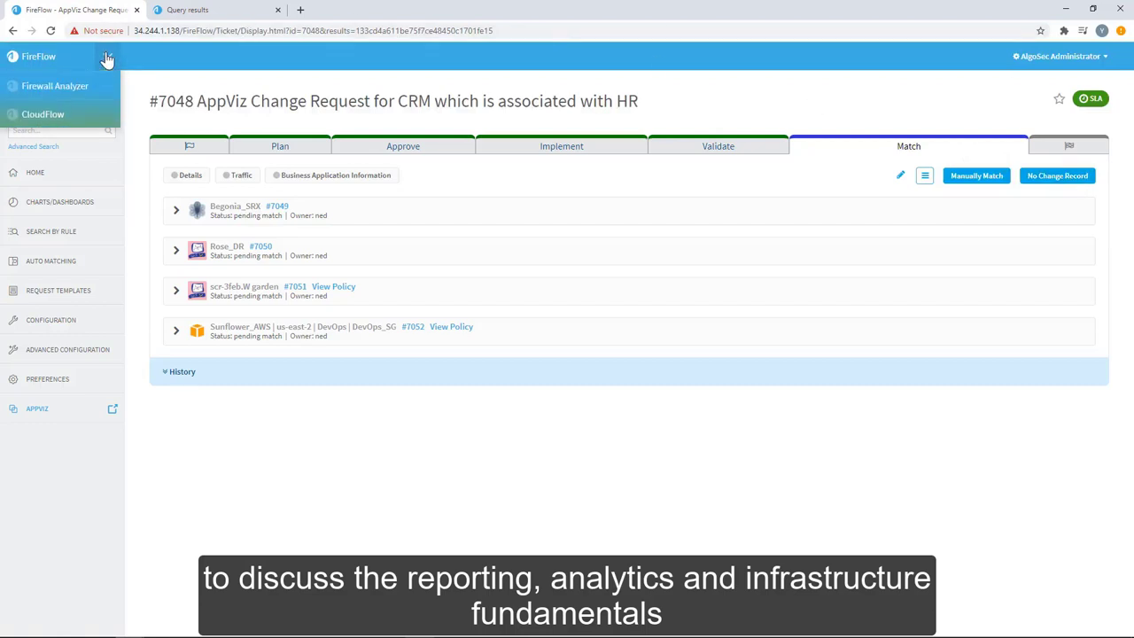
{"action": "left_click", "coordinate": [55, 87]}
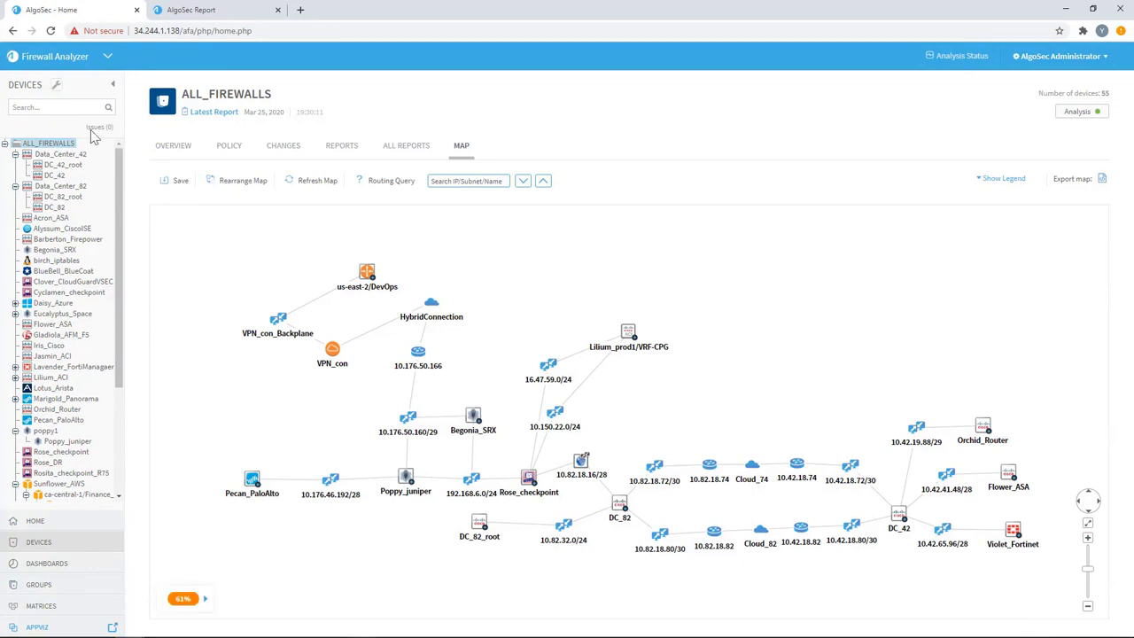
Step: Run the saved demo traffic simulation from 10.42.25.0 to 10.2.0.4 on tcp/5672
{"action": "left_click", "coordinate": [168, 147]}
{"action": "left_click", "coordinate": [259, 181]}
{"action": "left_click", "coordinate": [263, 256]}
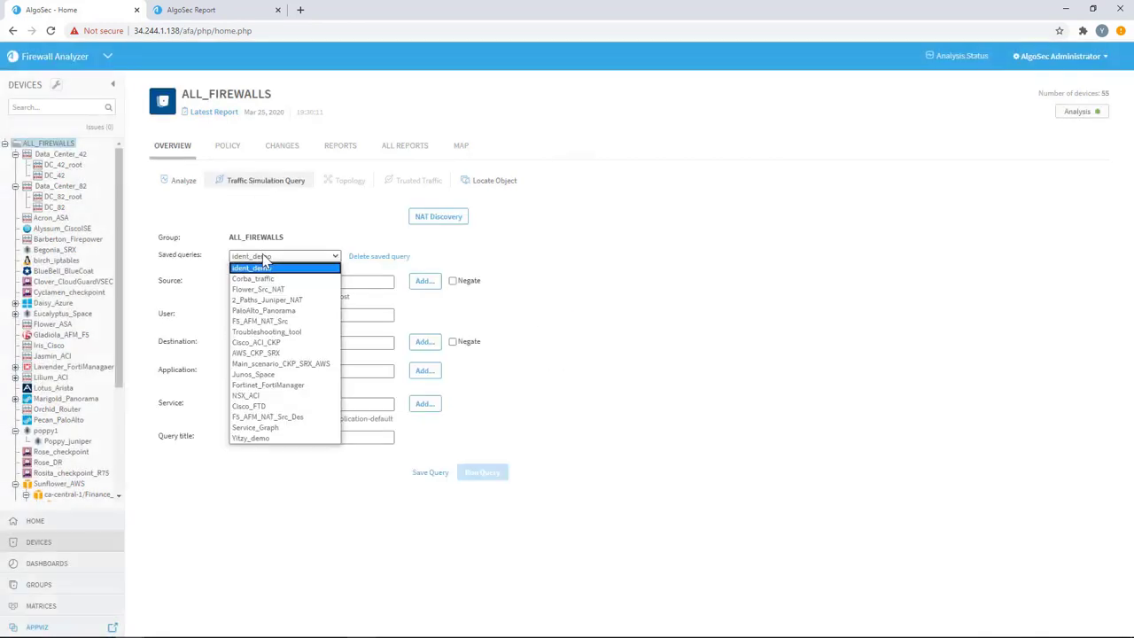
{"action": "left_click", "coordinate": [263, 427]}
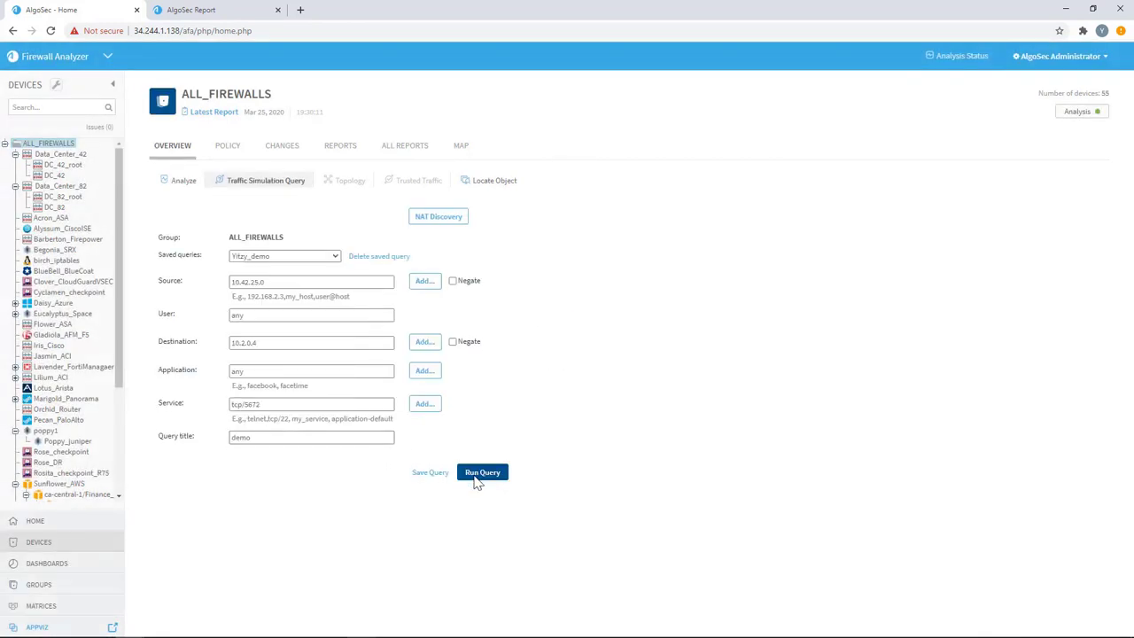
{"action": "left_click", "coordinate": [478, 475]}
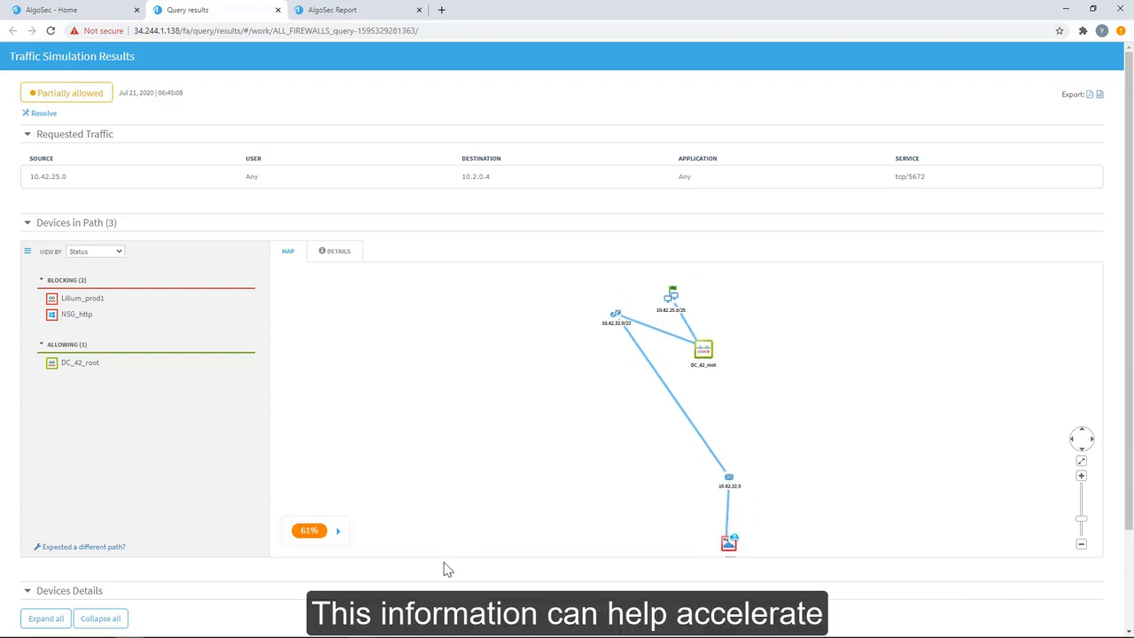
Step: Expand NSG_http's device details to show default NSG behavior blocking tcp/5672 to 10.2.0.4
{"action": "scroll", "coordinate": [445, 567], "scroll_direction": "down", "scroll_amount": 2}
{"action": "left_click", "coordinate": [29, 549]}
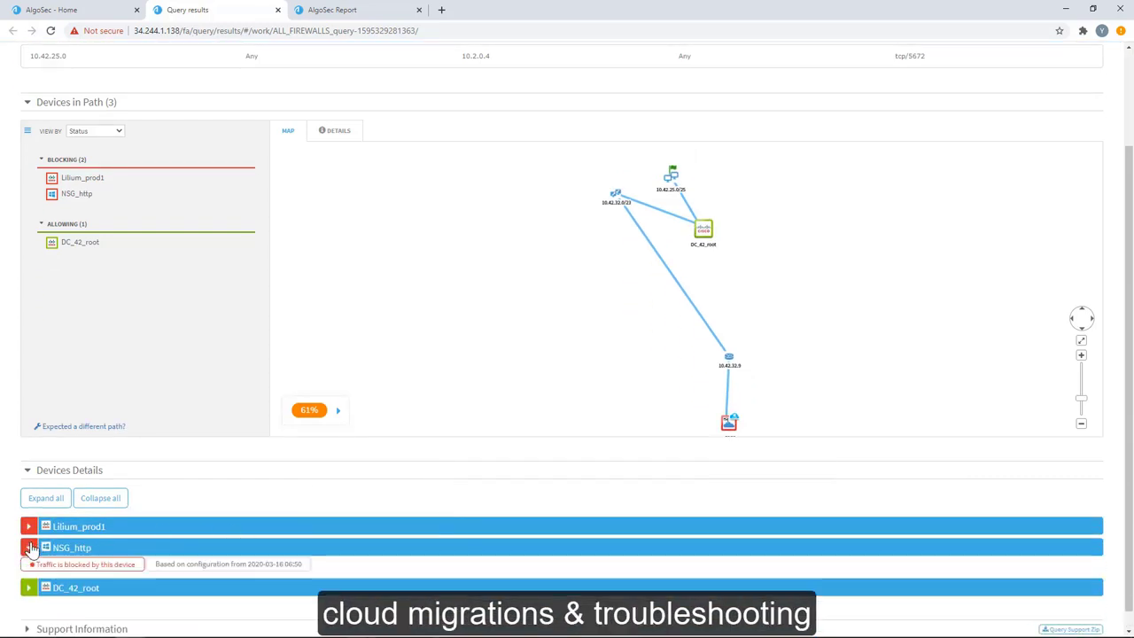
{"action": "scroll", "coordinate": [31, 550], "scroll_direction": "down", "scroll_amount": 1}
{"action": "scroll", "coordinate": [31, 551], "scroll_direction": "down", "scroll_amount": 1}
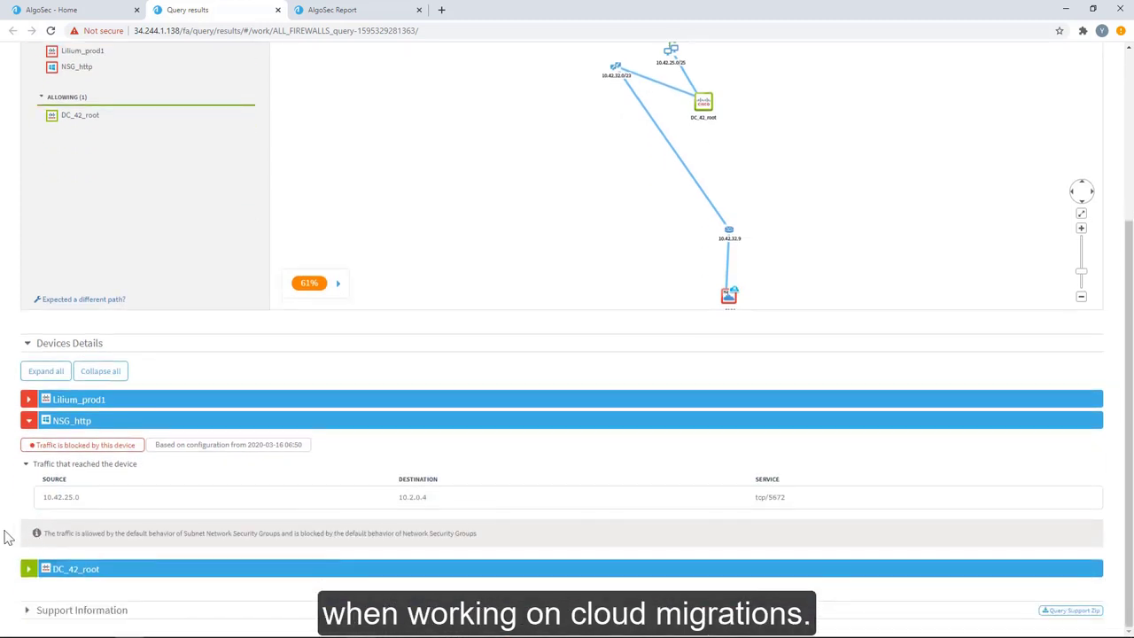
Step: Show the Pecan_PaloAlto Risks page: 79% rating, 1 High, 5 Suspected High, 4 Medium, 1 Low
{"action": "left_click", "coordinate": [359, 9]}
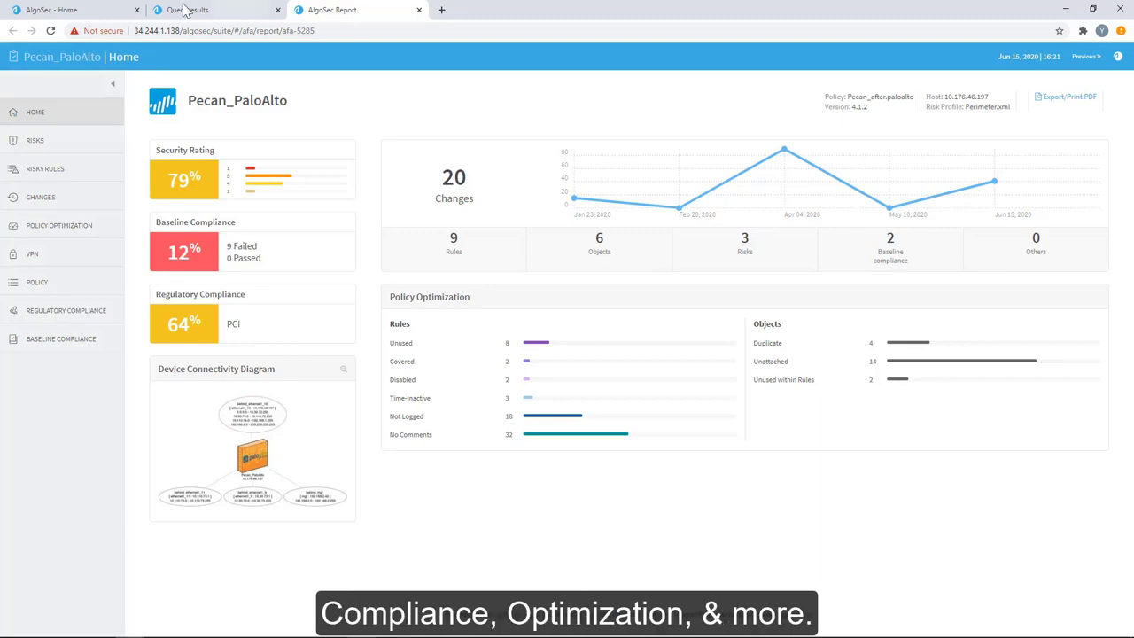
{"action": "left_click", "coordinate": [55, 139]}
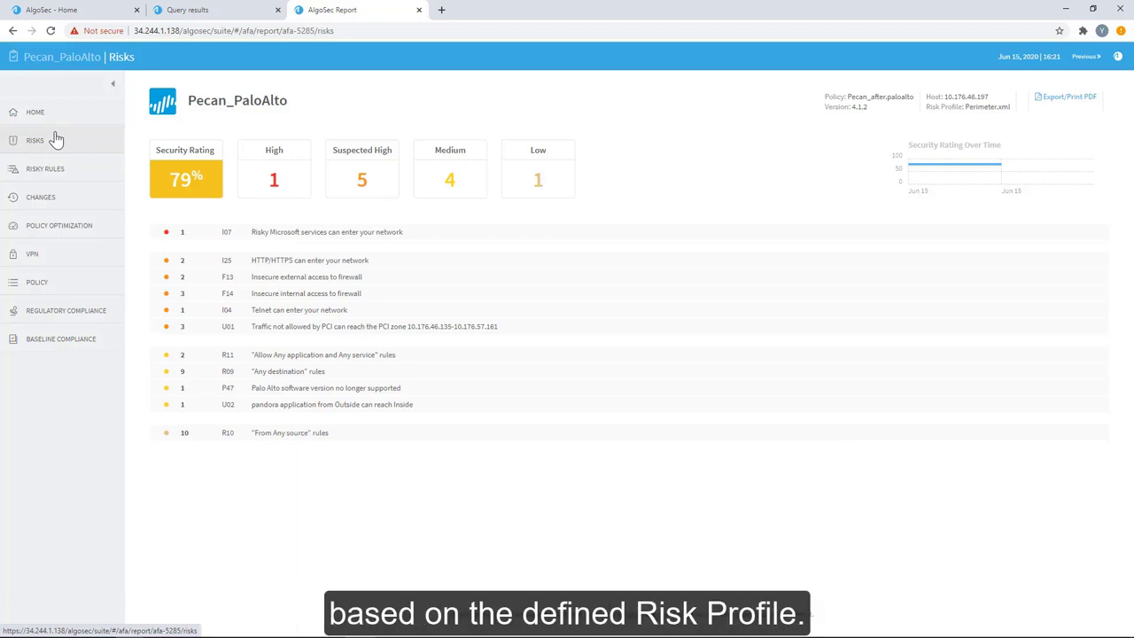
Step: Review the rules allowing http for the I25 risk, then show Risky Rules (1 High, 6 Suspected High)
{"action": "left_click", "coordinate": [261, 261]}
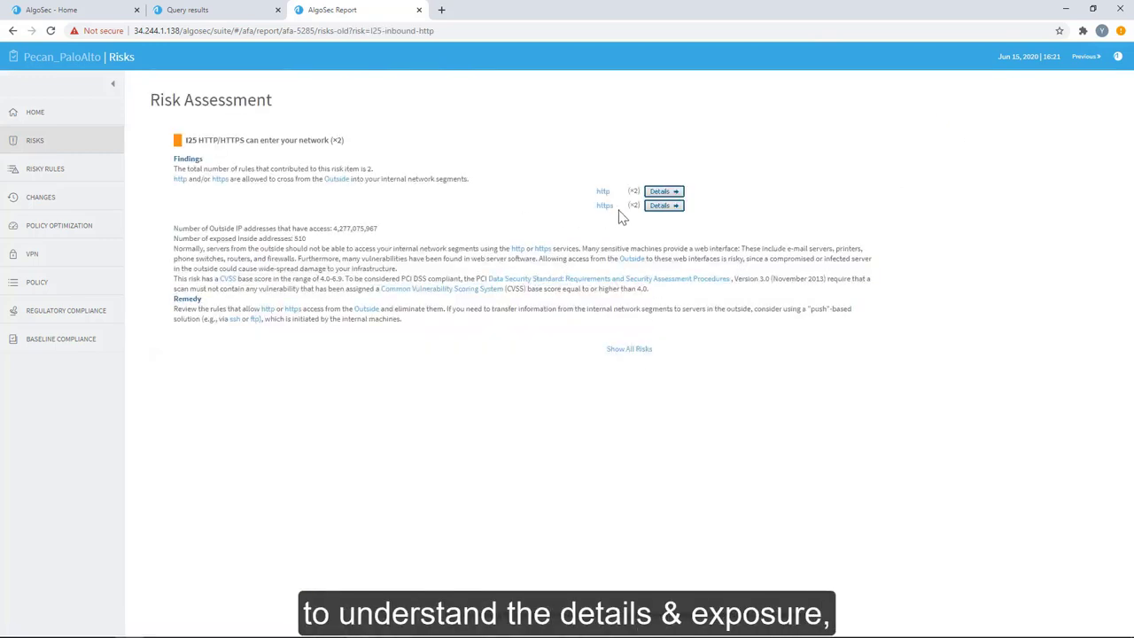
{"action": "left_click", "coordinate": [665, 194]}
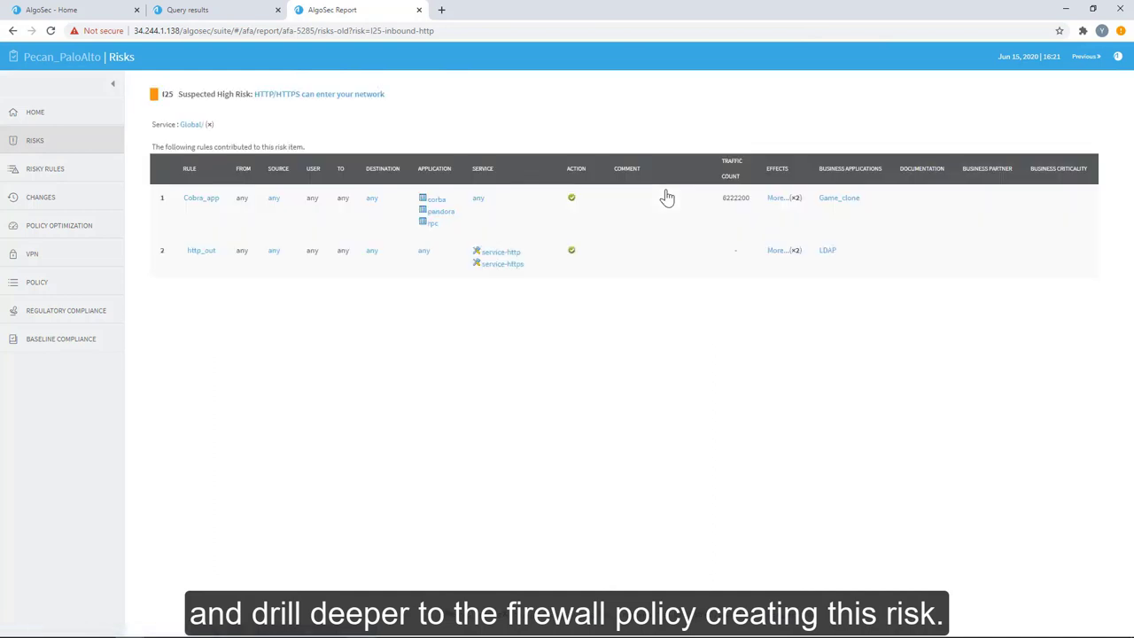
{"action": "left_click", "coordinate": [78, 173]}
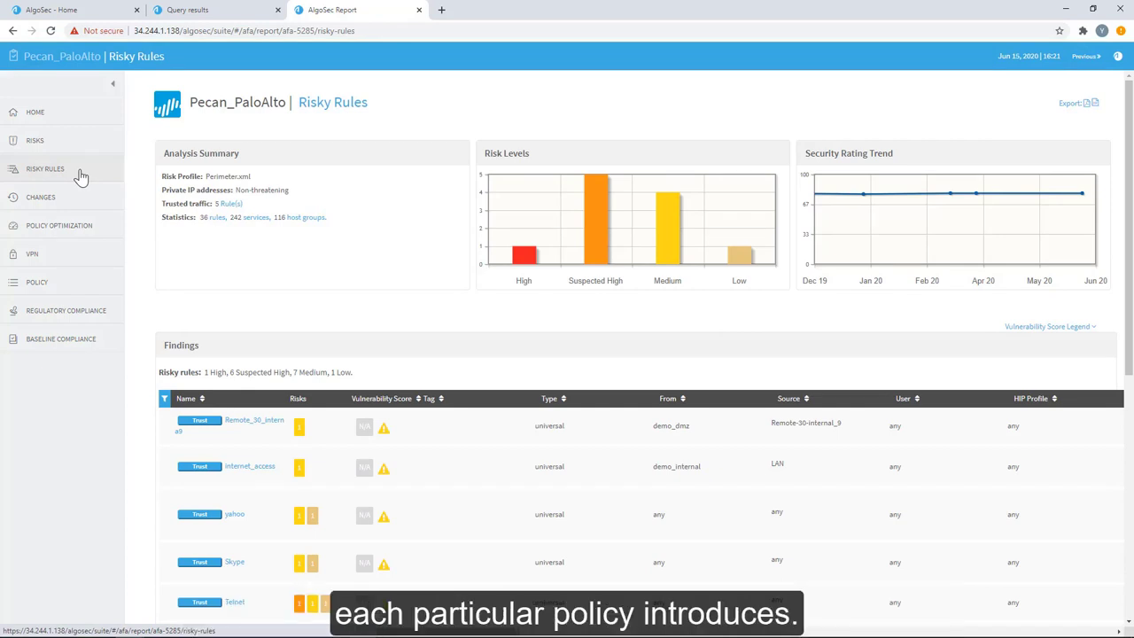
Step: Inspect the Telnet rule's risk details, then show the Changes report listing 20 changes
{"action": "scroll", "coordinate": [138, 181], "scroll_direction": "down", "scroll_amount": 3}
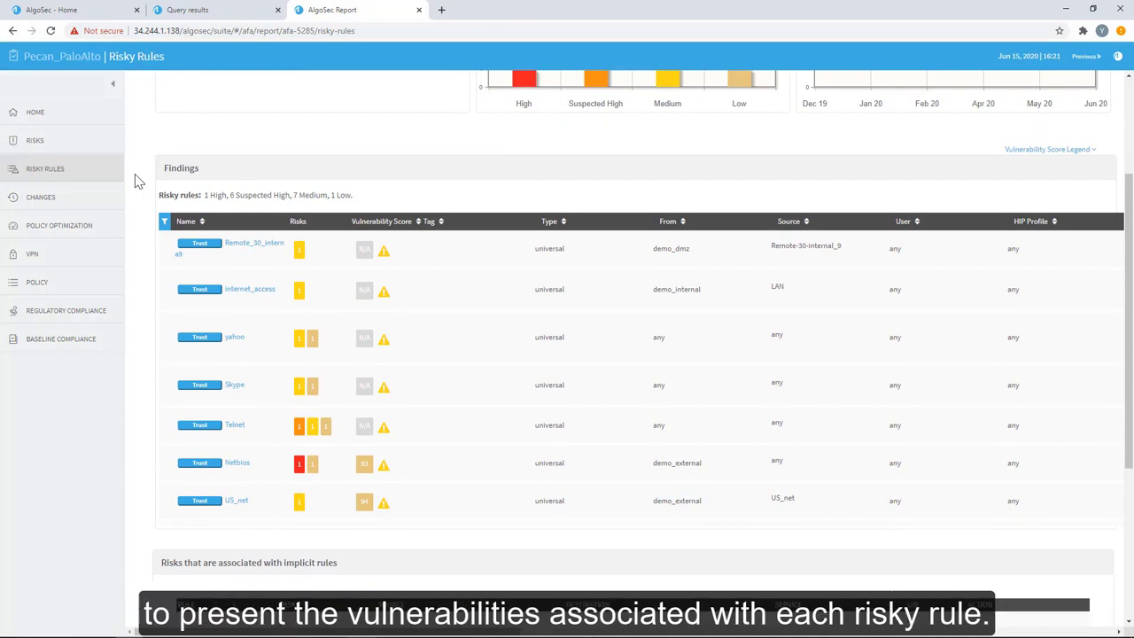
{"action": "scroll", "coordinate": [137, 181], "scroll_direction": "up", "scroll_amount": 3}
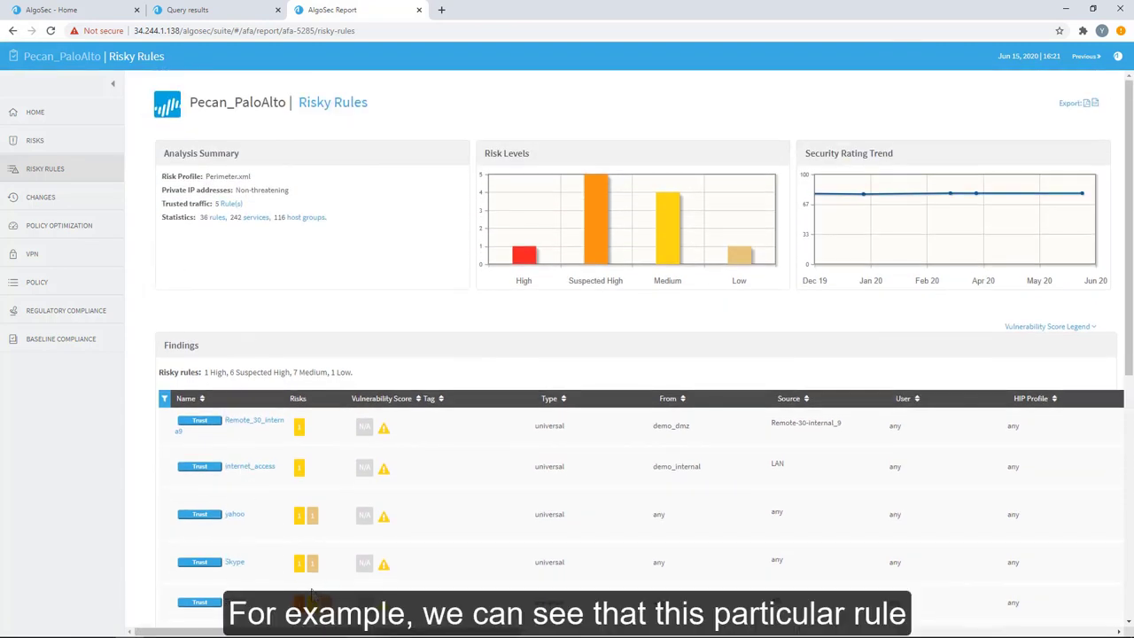
{"action": "left_click", "coordinate": [319, 607]}
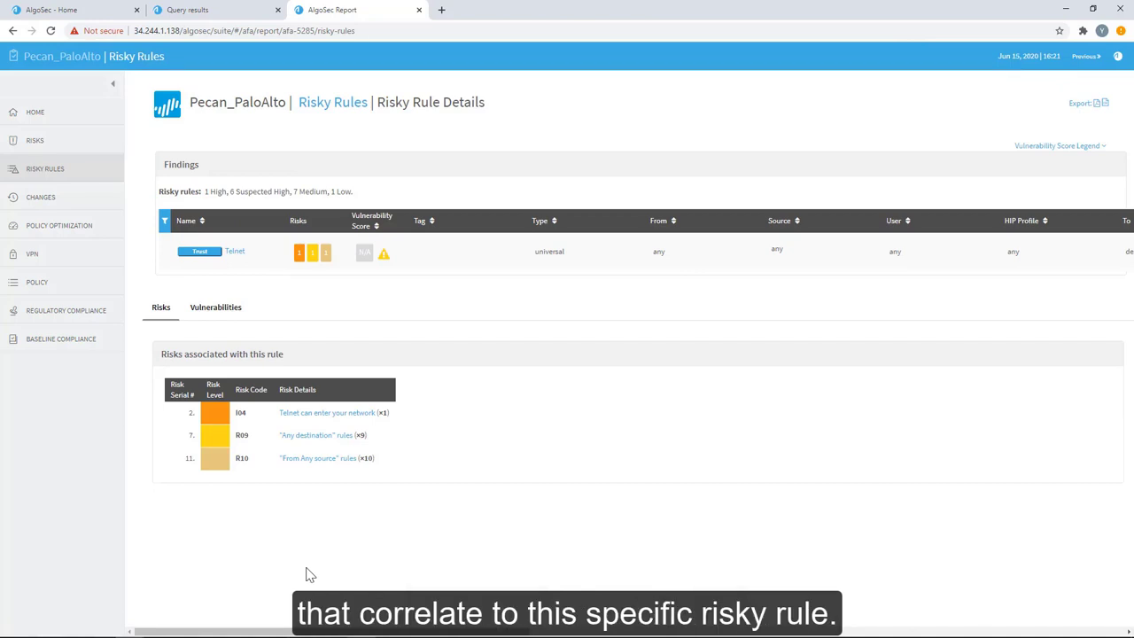
{"action": "left_click", "coordinate": [83, 200]}
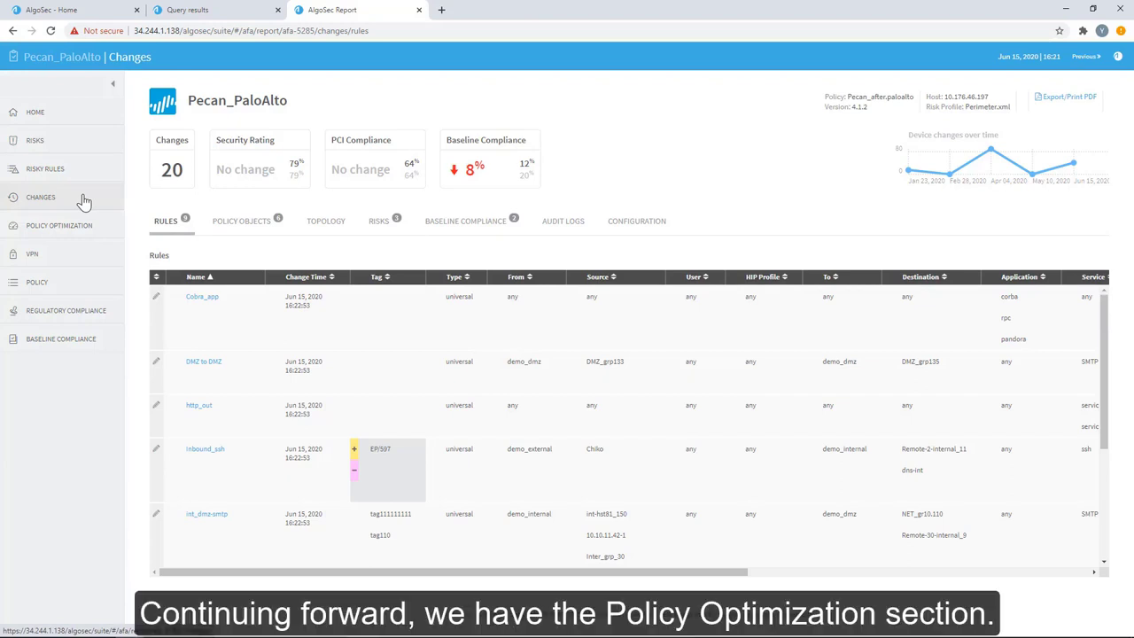
Step: Show Policy Optimization's Covered rules cleanup list, including dmz_file_server and Application_allow
{"action": "left_click", "coordinate": [103, 229]}
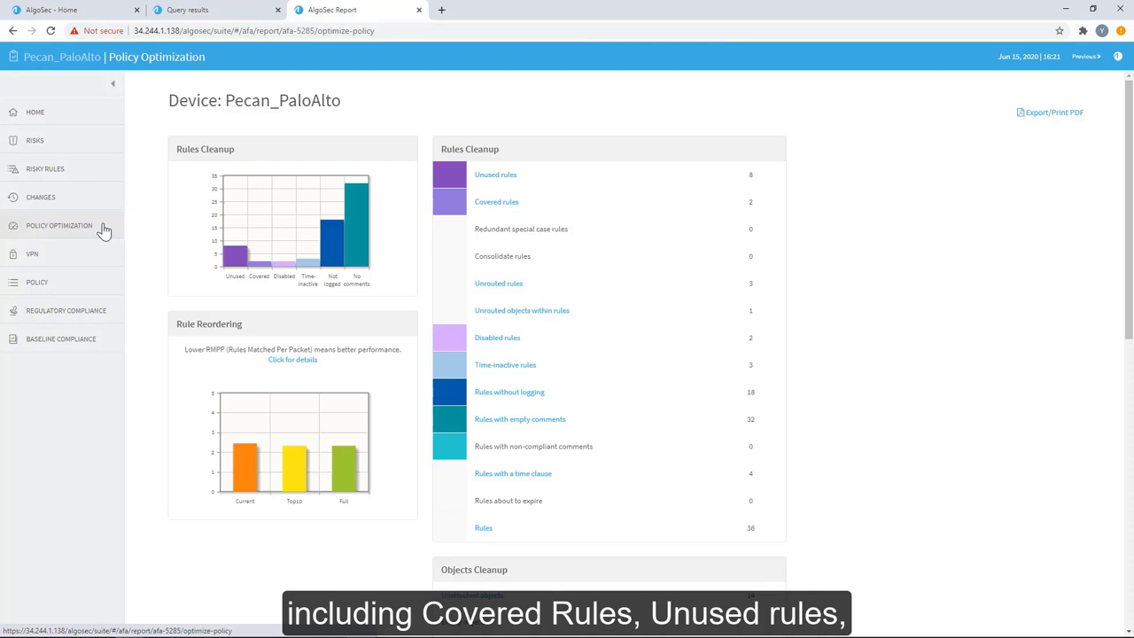
{"action": "left_click", "coordinate": [487, 204]}
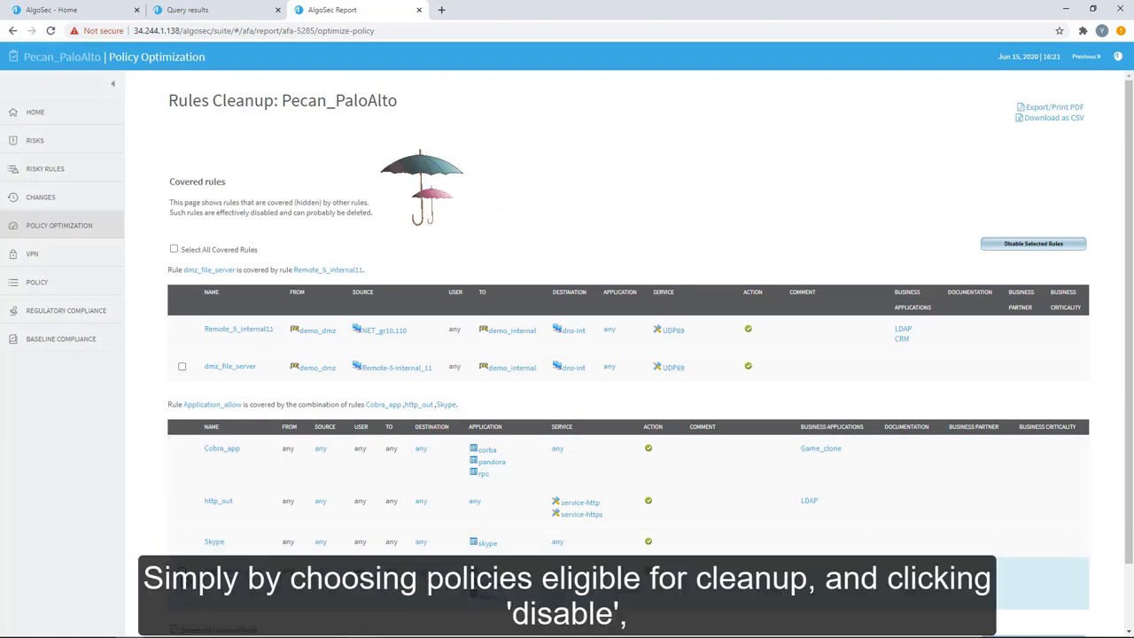
Step: Request disabling the covered dmz_file_server rule, then show Regulatory Compliance (PCI-DSS 64%, SOX 55%, GDPR 63%)
{"action": "left_click", "coordinate": [182, 366]}
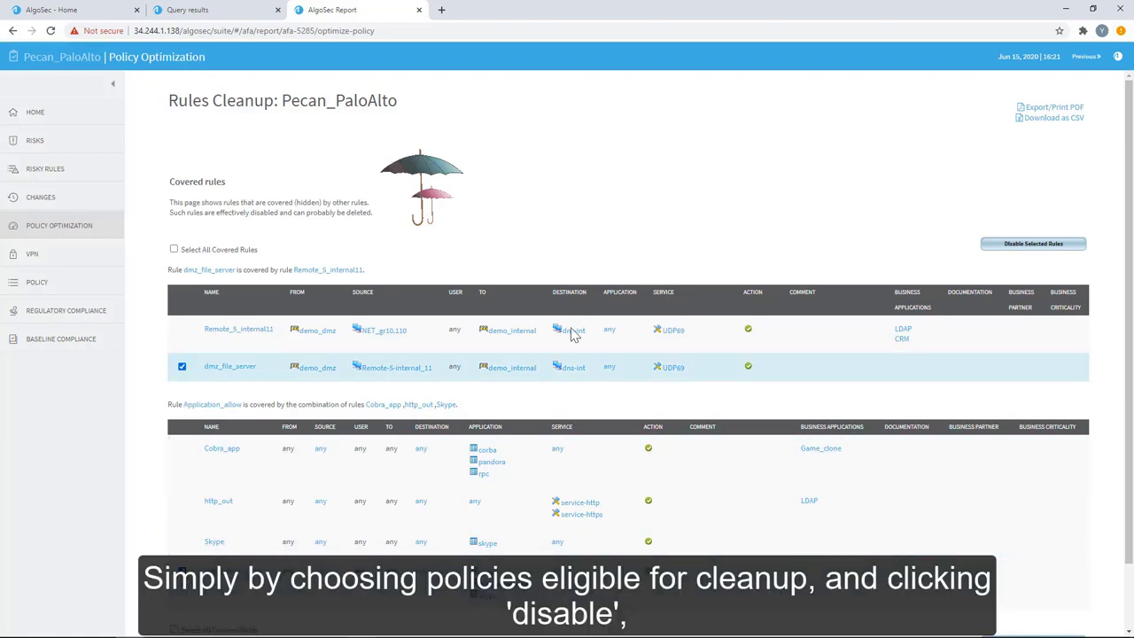
{"action": "left_click", "coordinate": [1025, 253]}
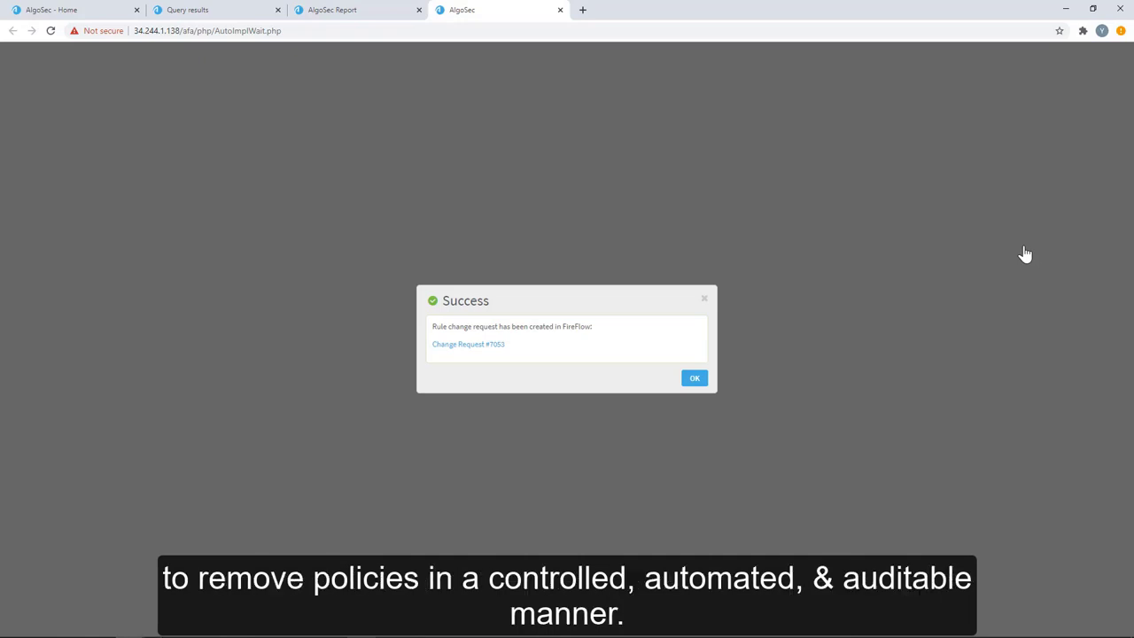
{"action": "left_click", "coordinate": [360, 12]}
{"action": "left_click", "coordinate": [80, 310]}
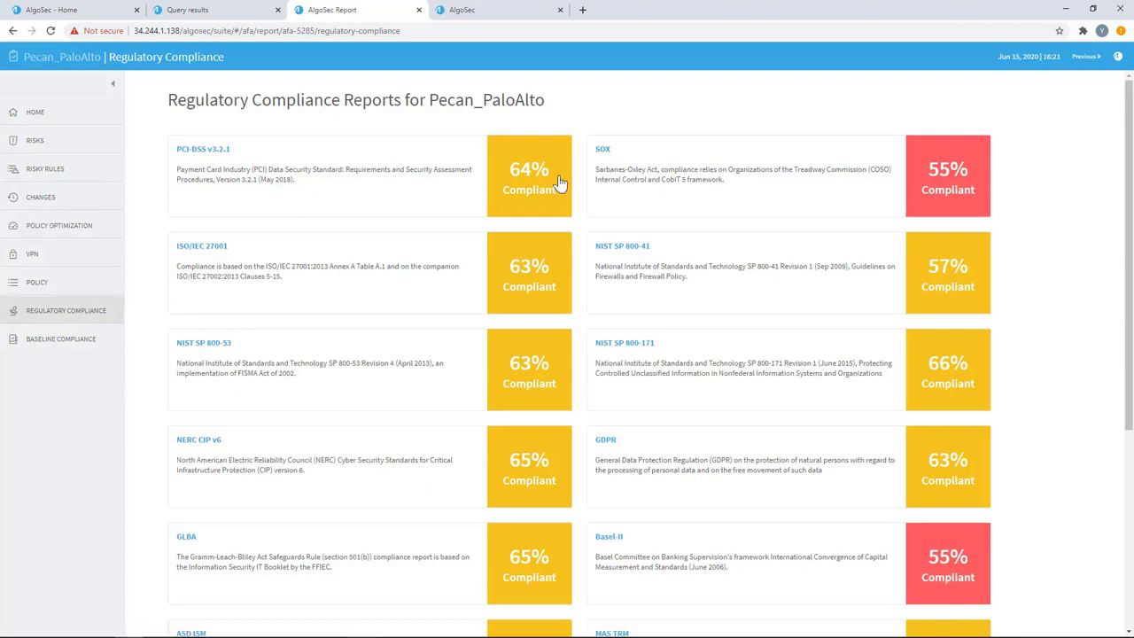
Step: Review the 64%-compliant PCI-DSS v3.2.1 report's requirement rows, returning to the top
{"action": "left_click", "coordinate": [529, 185]}
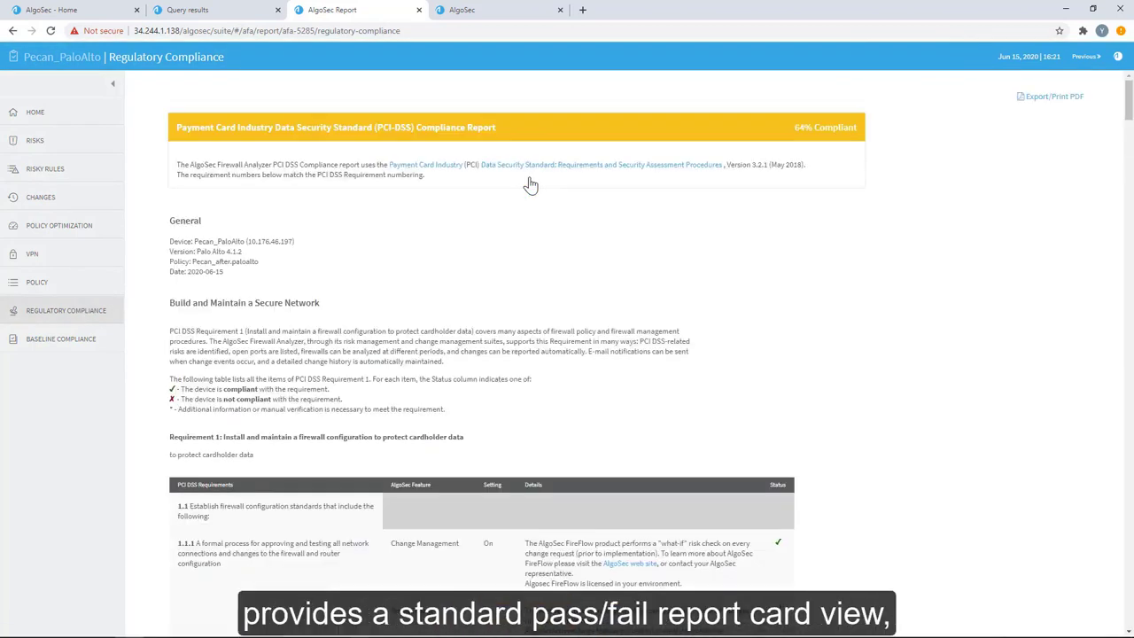
{"action": "scroll", "coordinate": [528, 185], "scroll_direction": "down", "scroll_amount": 10}
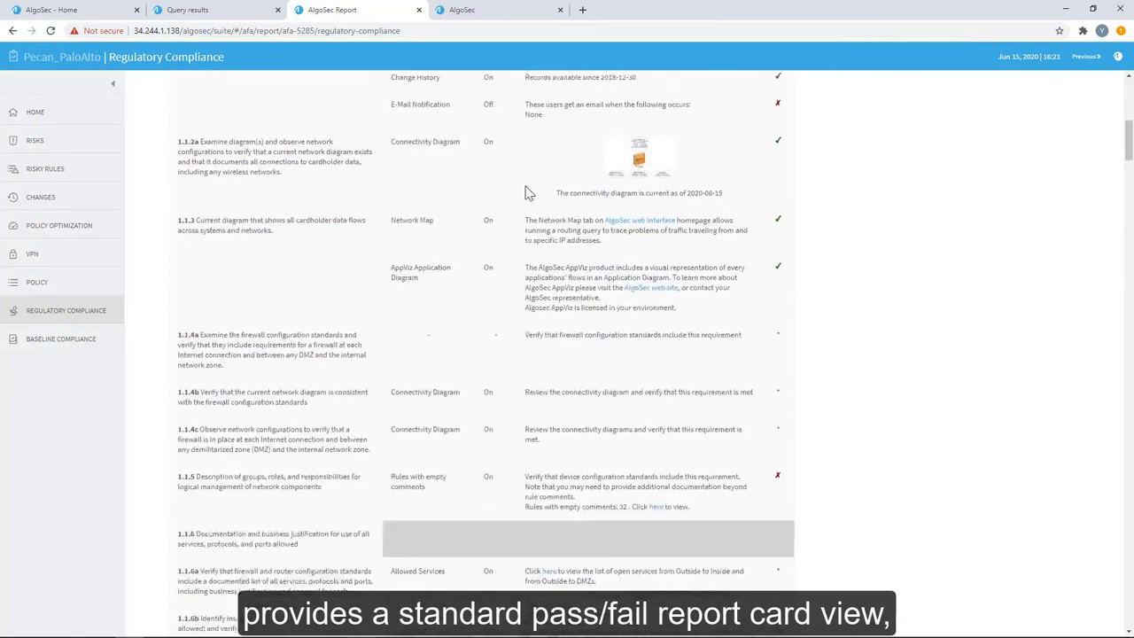
{"action": "scroll", "coordinate": [526, 190], "scroll_direction": "down", "scroll_amount": 5}
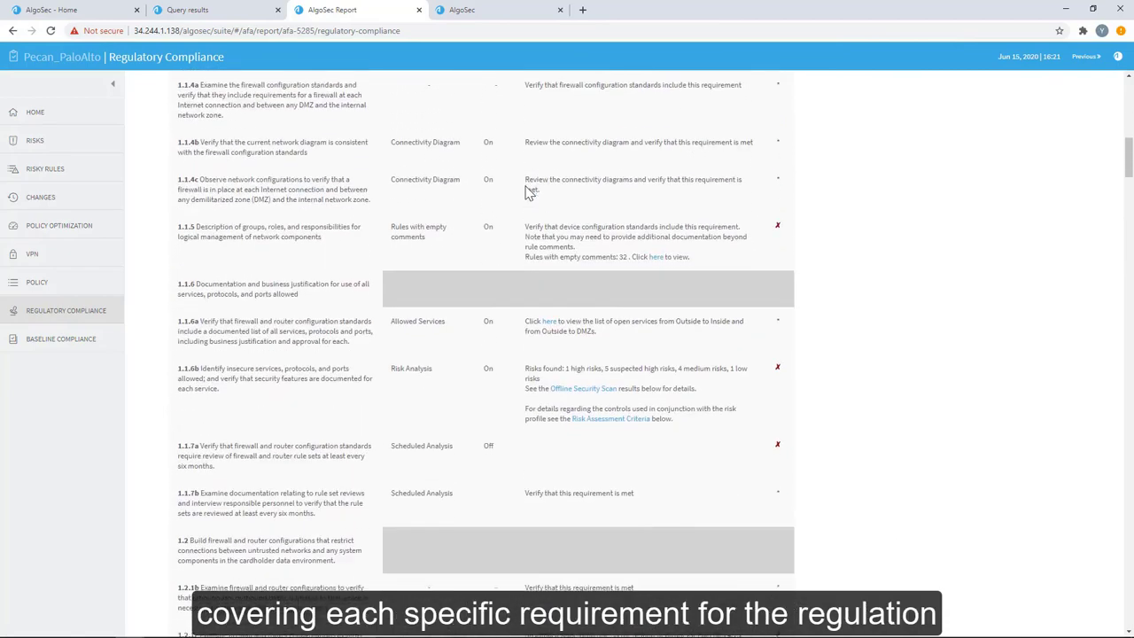
{"action": "scroll", "coordinate": [529, 193], "scroll_direction": "down", "scroll_amount": 5}
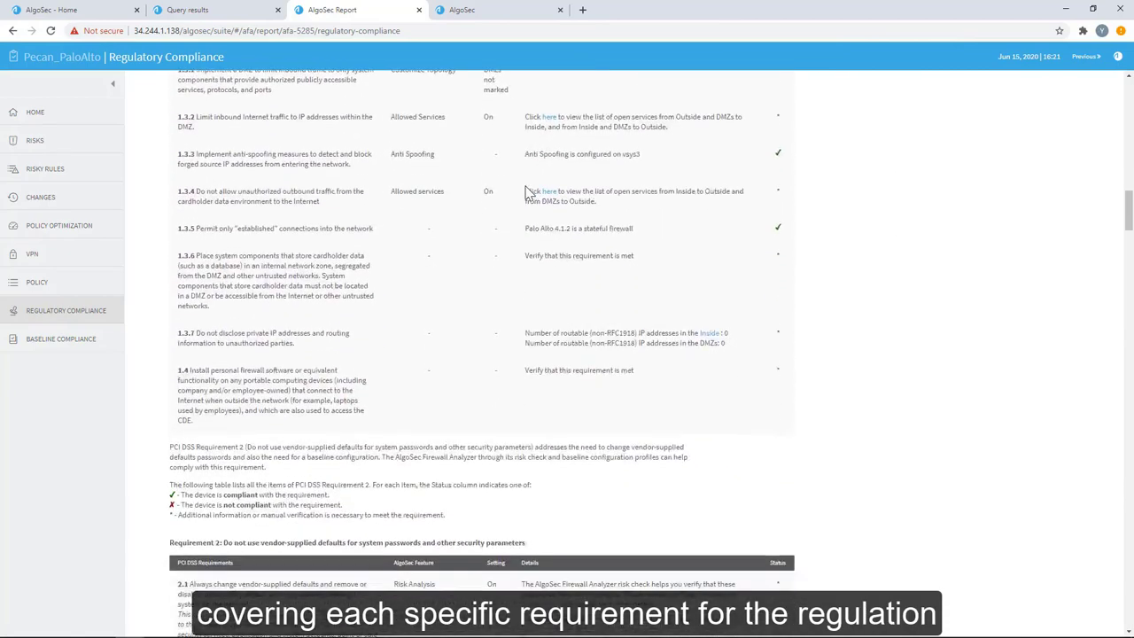
{"action": "scroll", "coordinate": [529, 193], "scroll_direction": "up", "scroll_amount": 12}
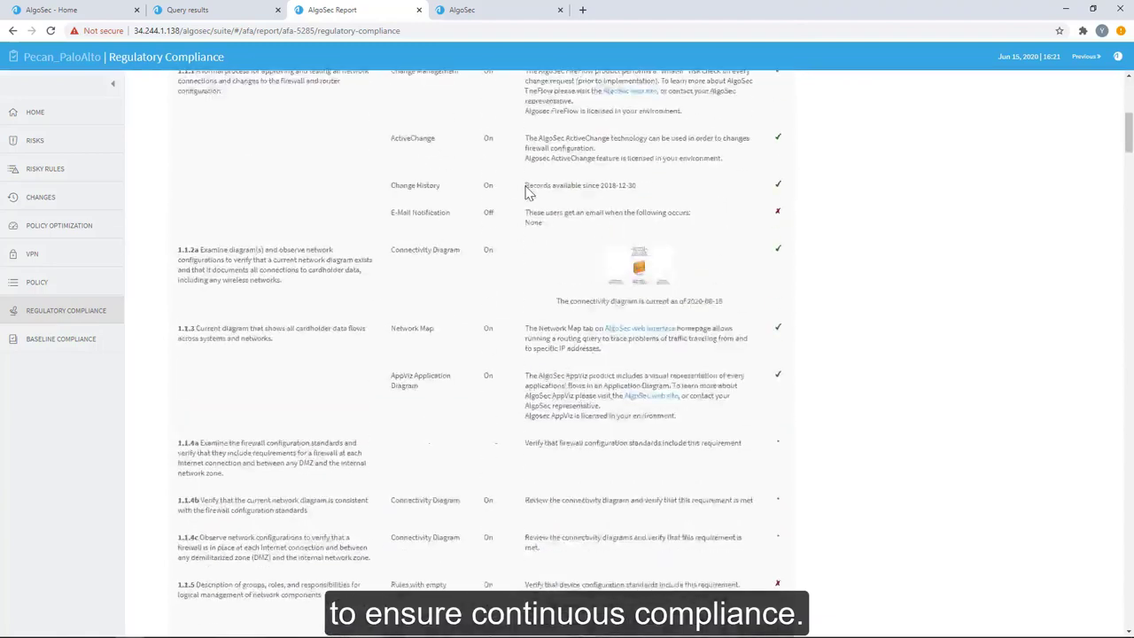
{"action": "scroll", "coordinate": [526, 190], "scroll_direction": "up", "scroll_amount": 3}
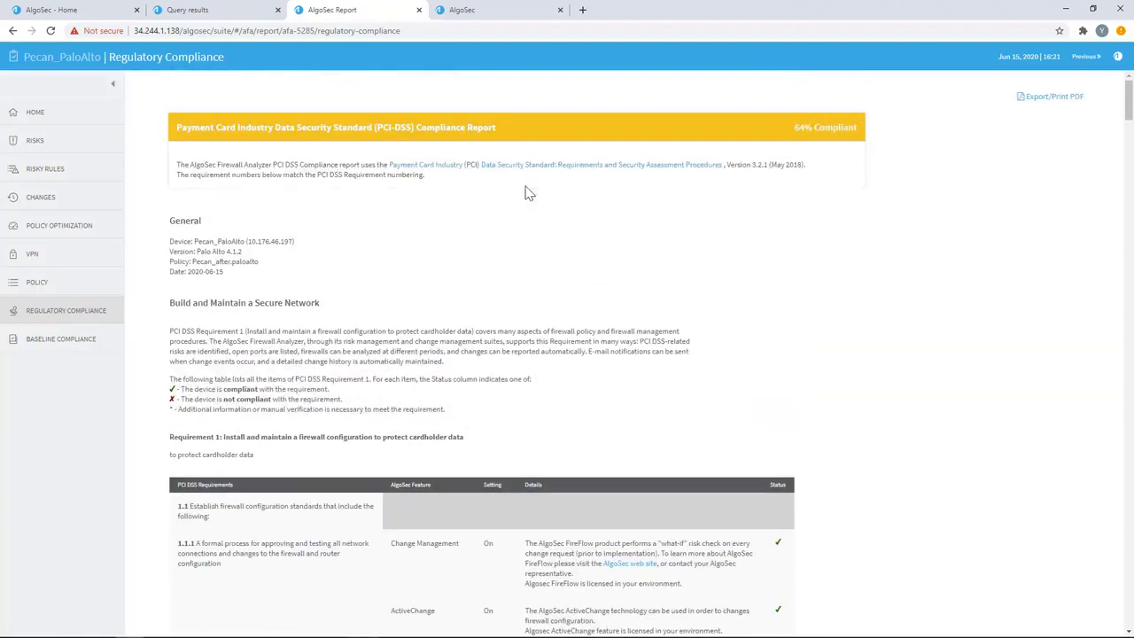
Step: Open Baseline Compliance (12%, 0 passed, 9 failed) and scroll to the per-test details
{"action": "left_click", "coordinate": [78, 339]}
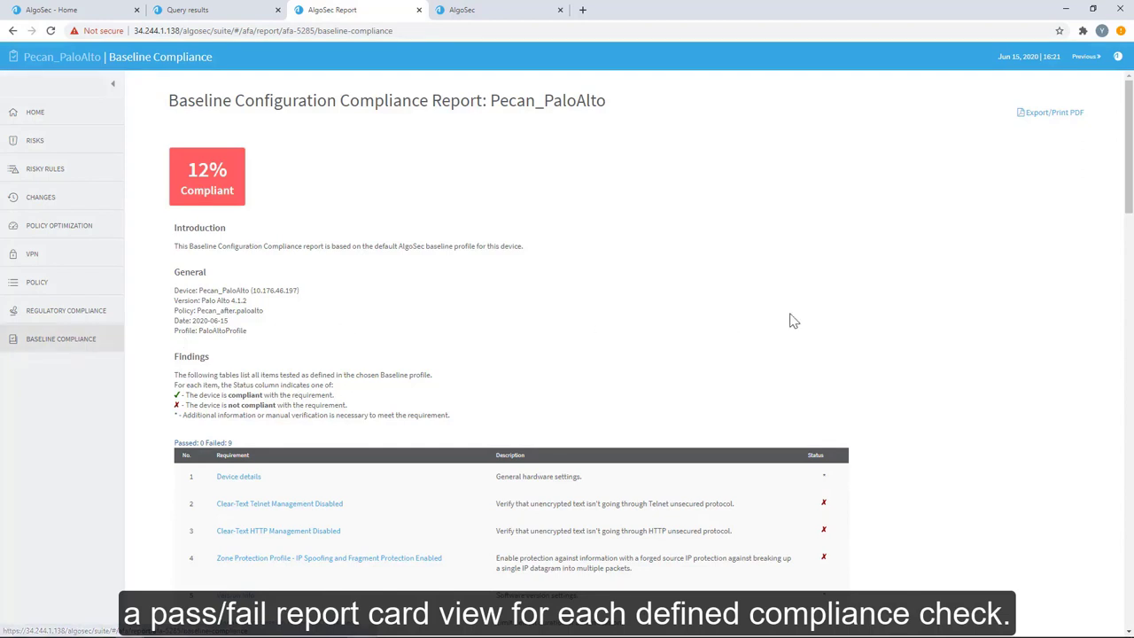
{"action": "scroll", "coordinate": [785, 319], "scroll_direction": "down", "scroll_amount": 1}
{"action": "scroll", "coordinate": [785, 319], "scroll_direction": "down", "scroll_amount": 5}
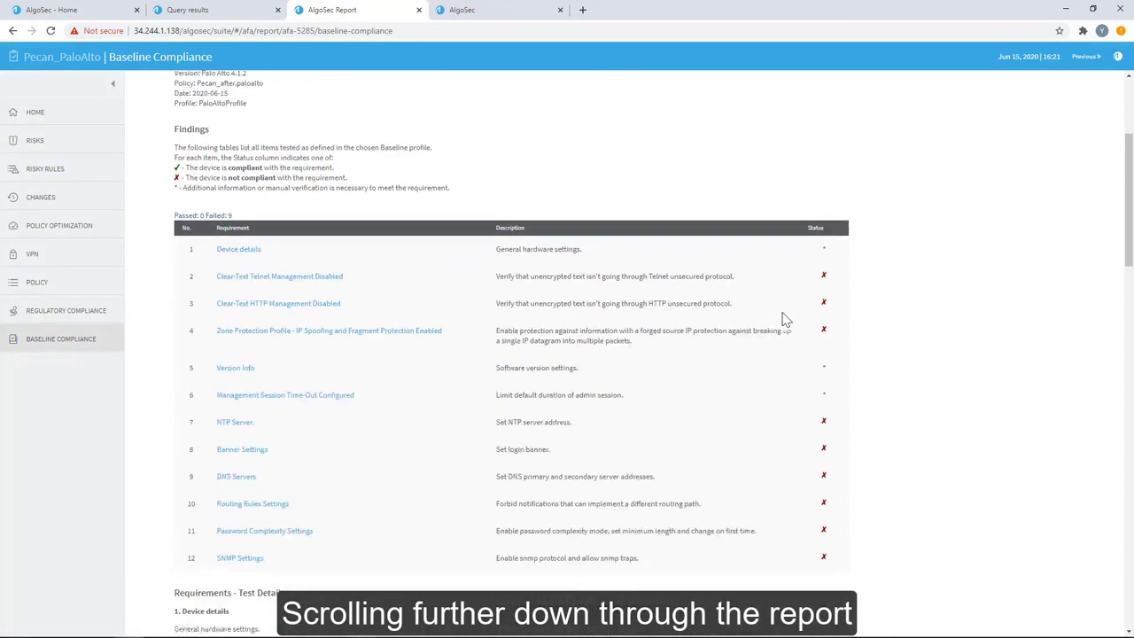
{"action": "scroll", "coordinate": [785, 319], "scroll_direction": "down", "scroll_amount": 6}
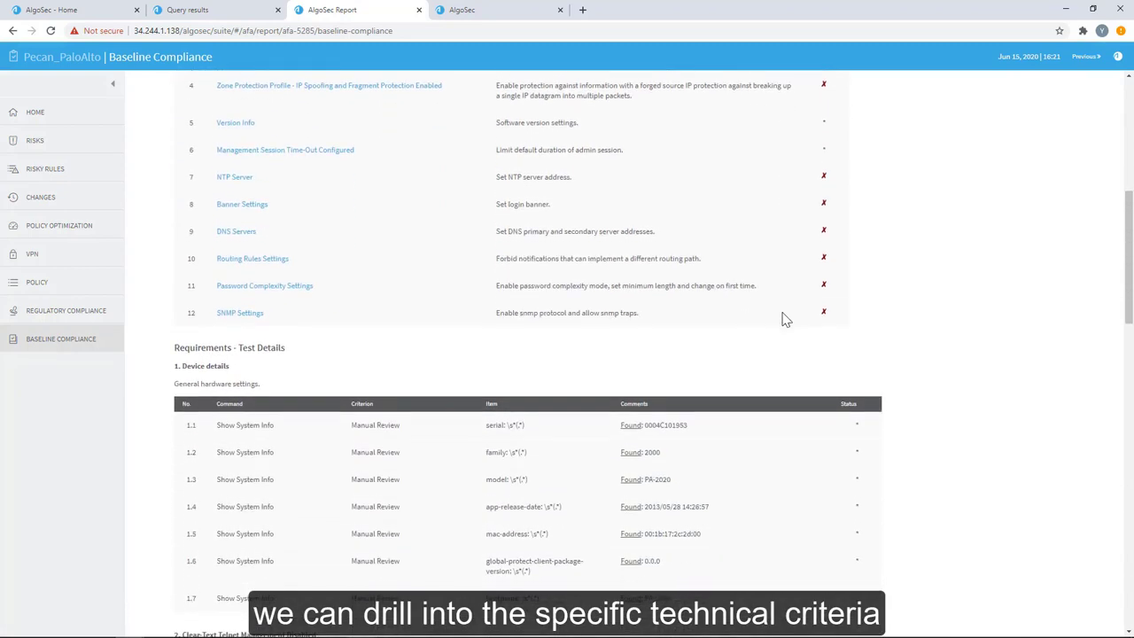
{"action": "scroll", "coordinate": [785, 319], "scroll_direction": "down", "scroll_amount": 8}
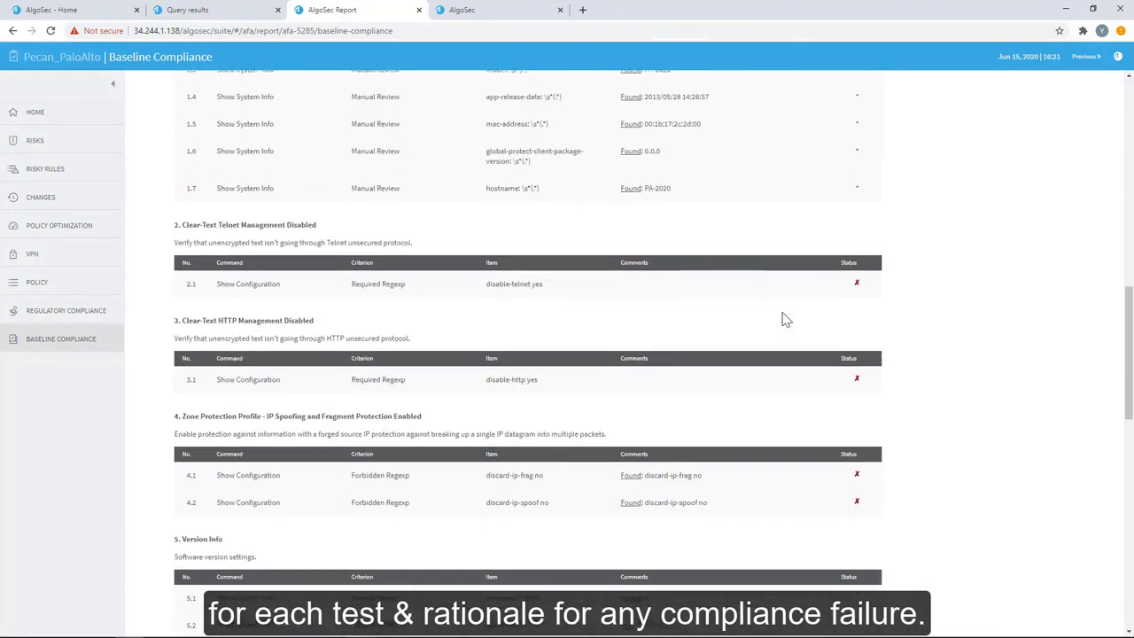
{"action": "scroll", "coordinate": [785, 319], "scroll_direction": "down", "scroll_amount": 6}
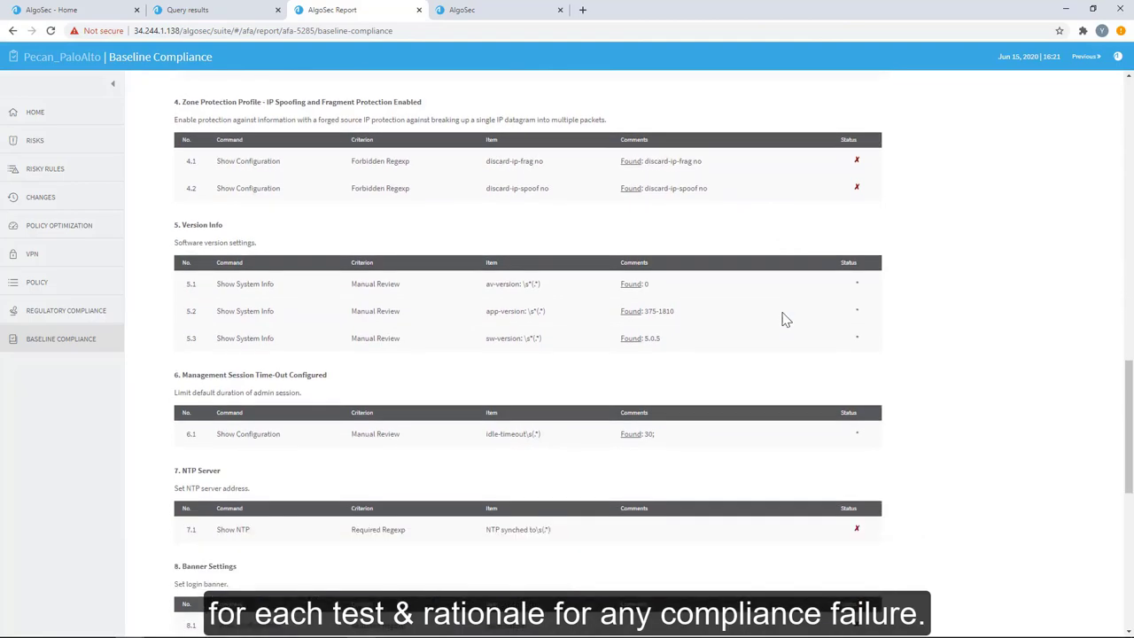